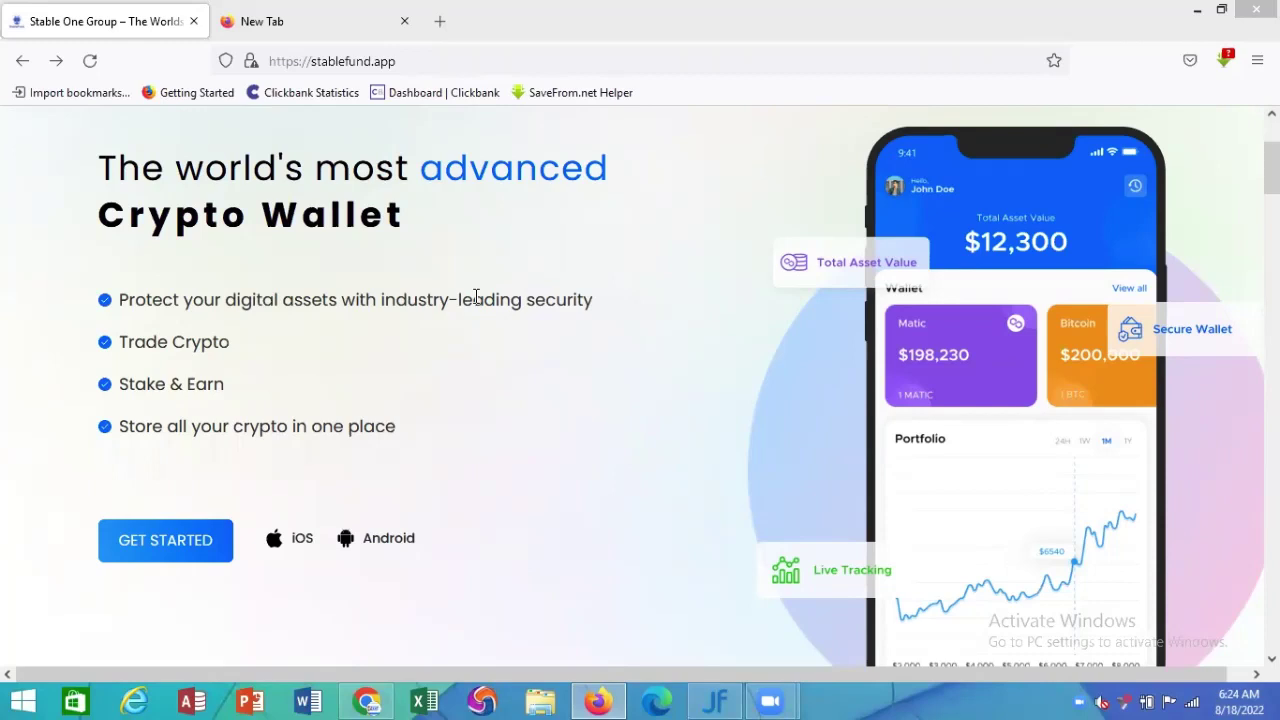
Open a new Firefox tab and enter the stablefund.app/ address from the autocomplete.
left_click(281, 22)
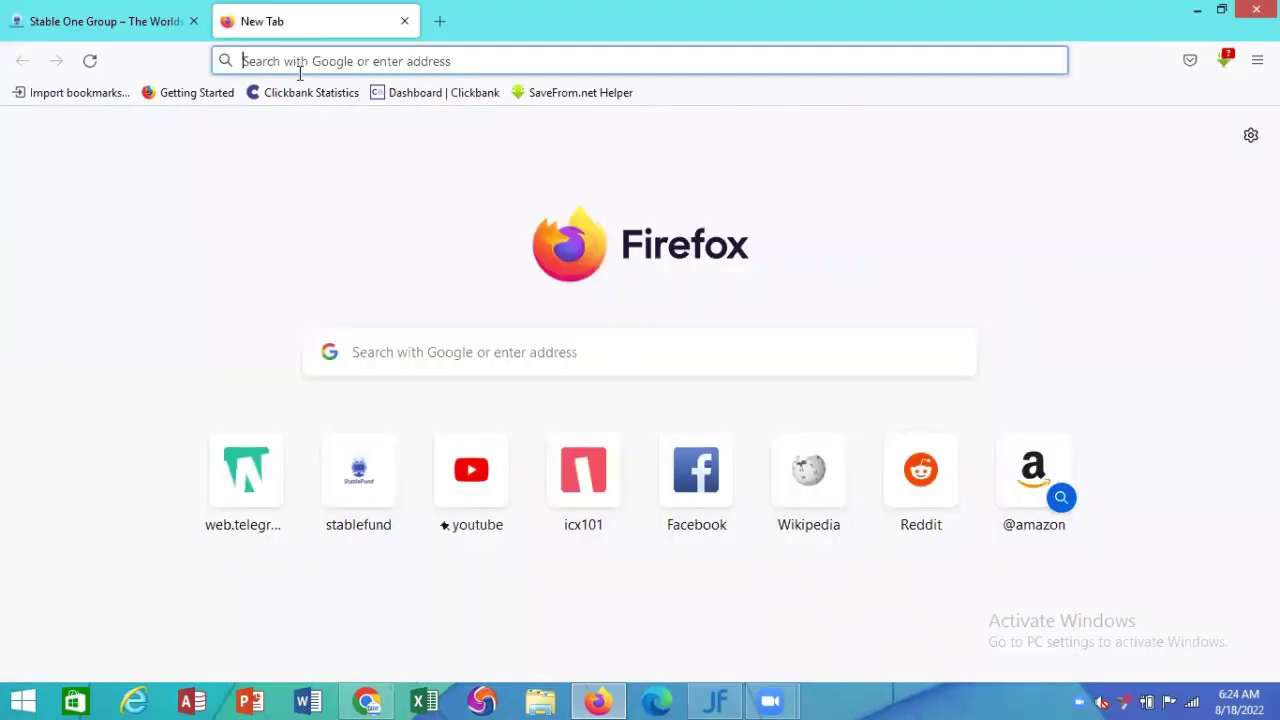
type("s")
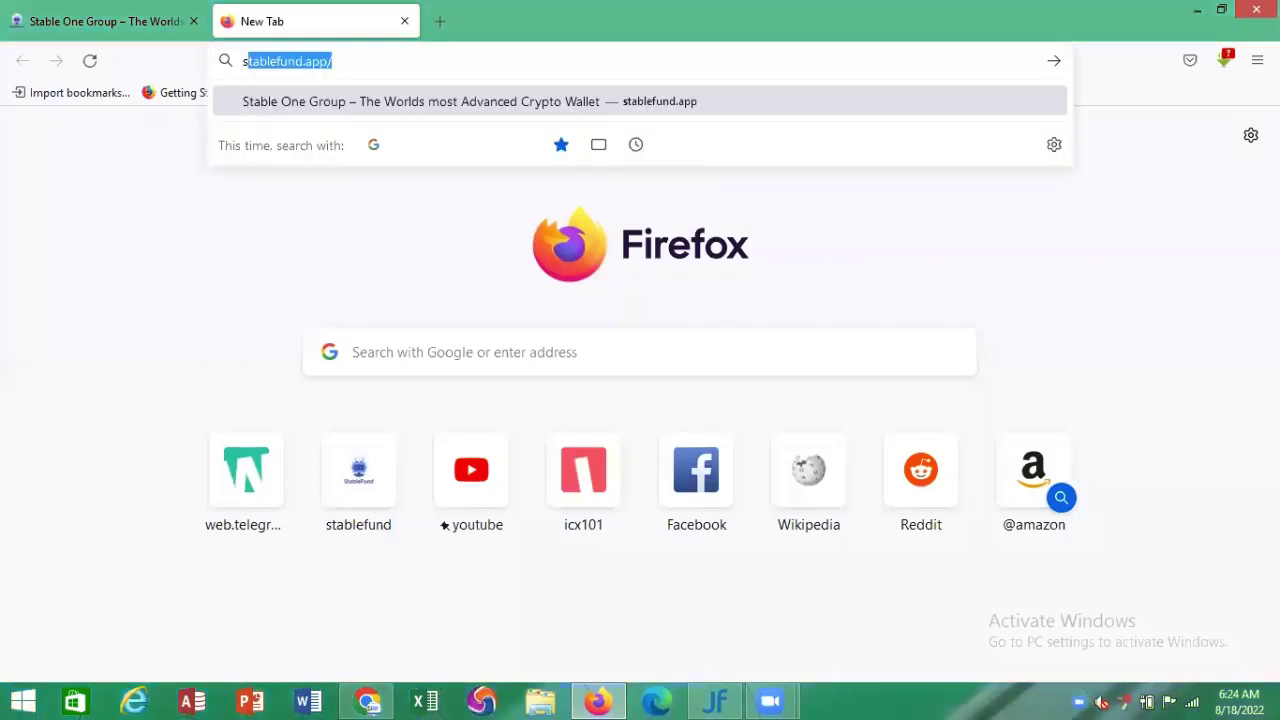
type("ta")
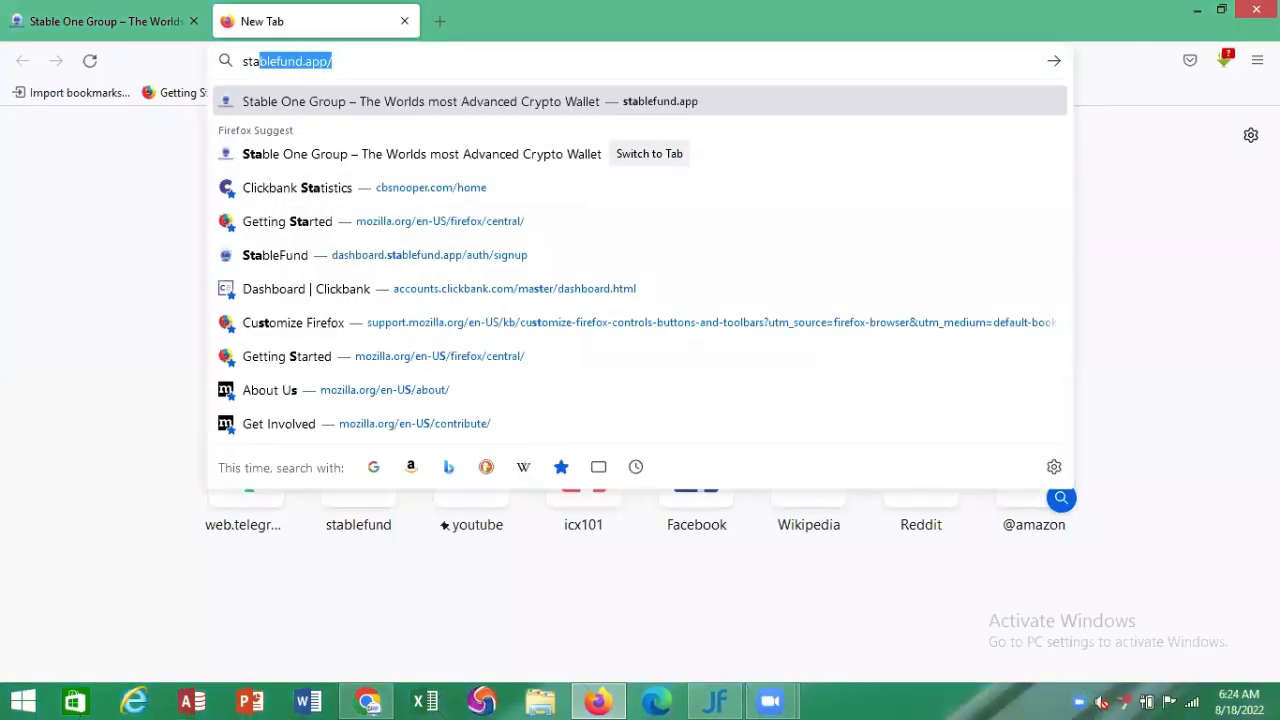
type("bl")
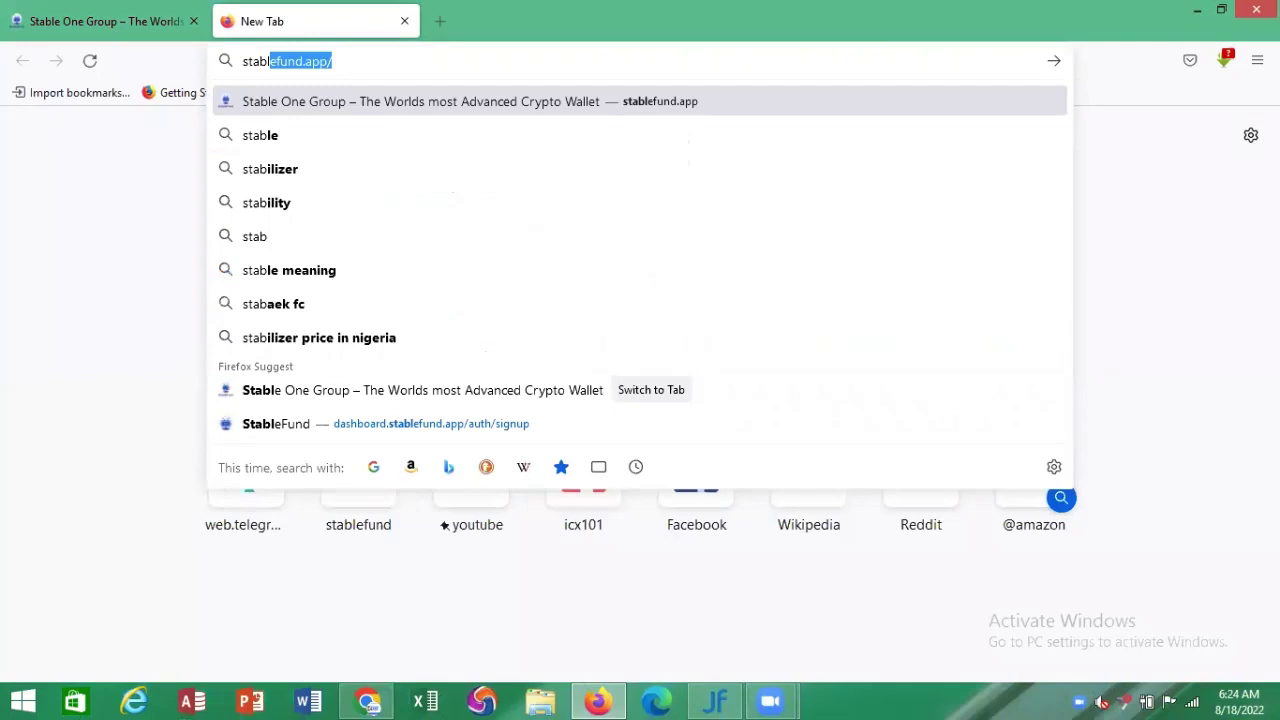
type("e")
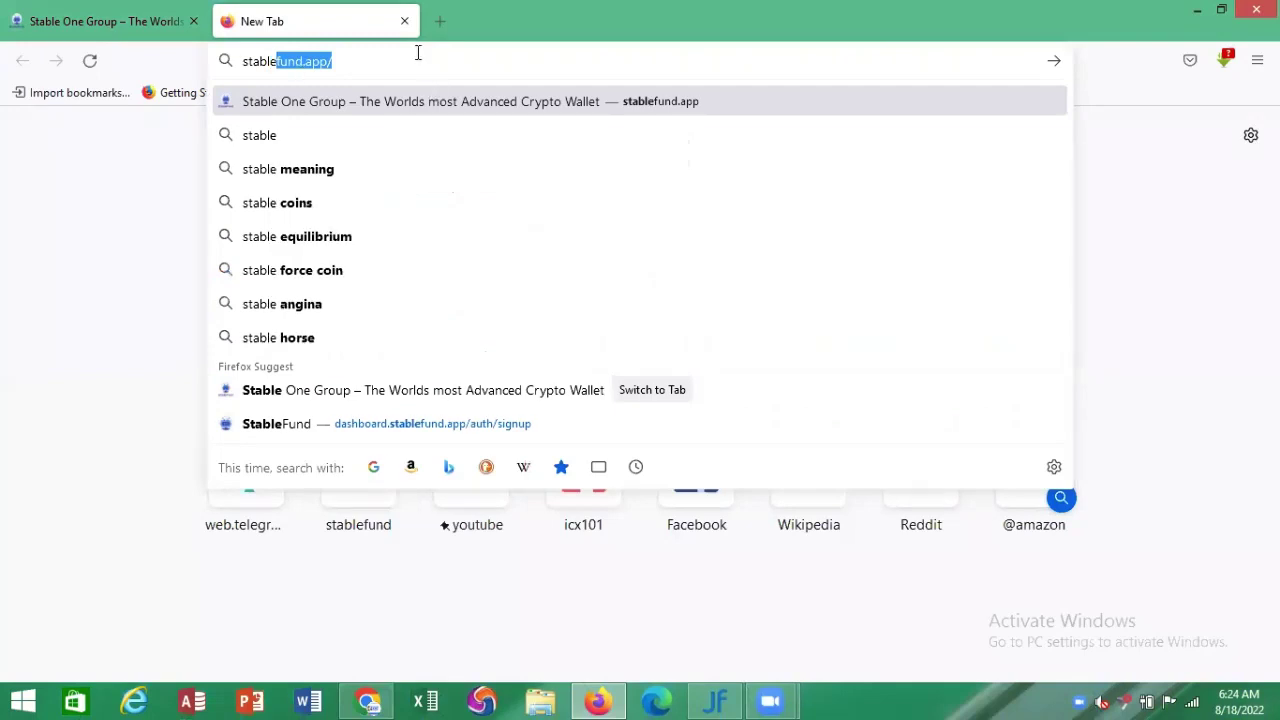
left_click(325, 68)
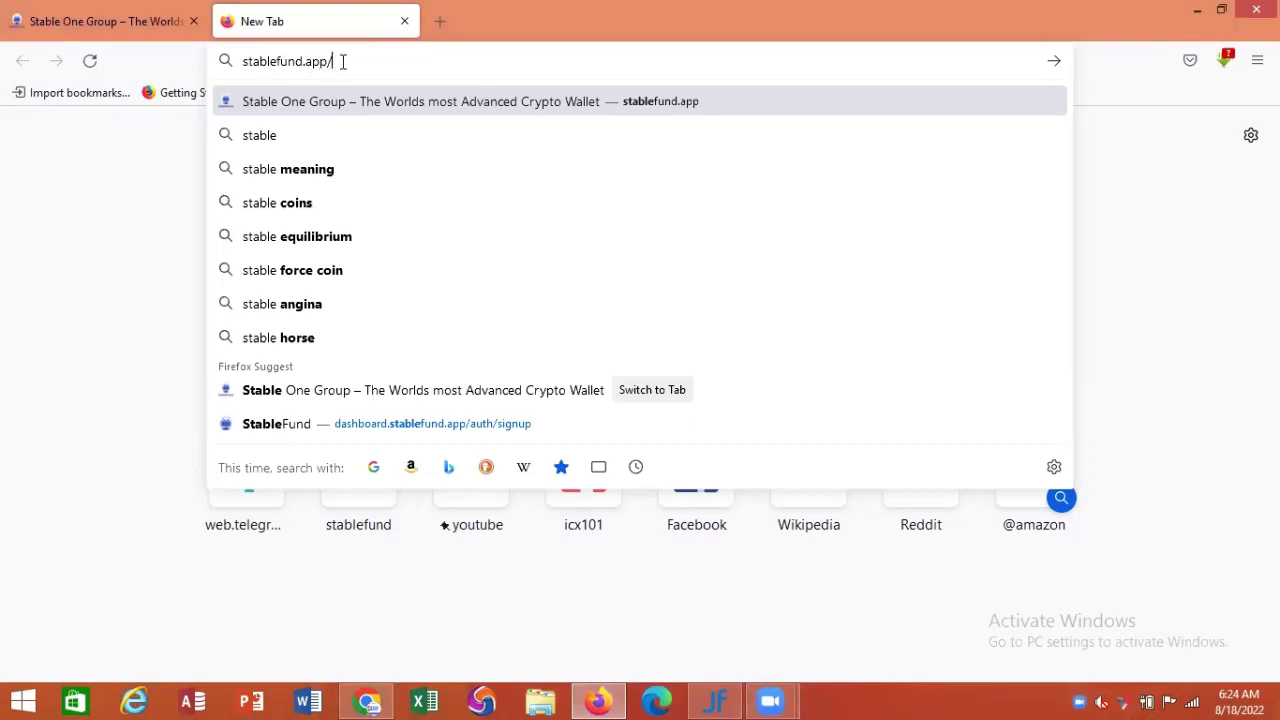
Load stablefund.app and go to the signup page via GET STARTED.
left_click(417, 107)
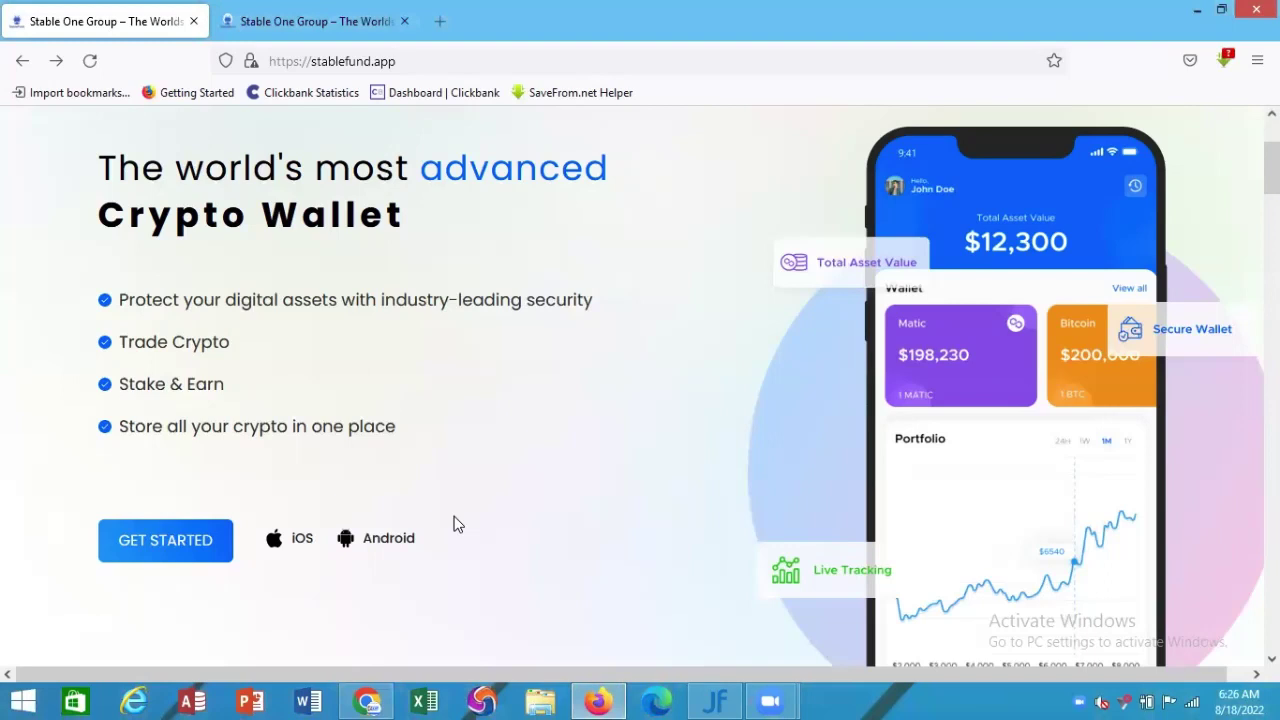
left_click(157, 553)
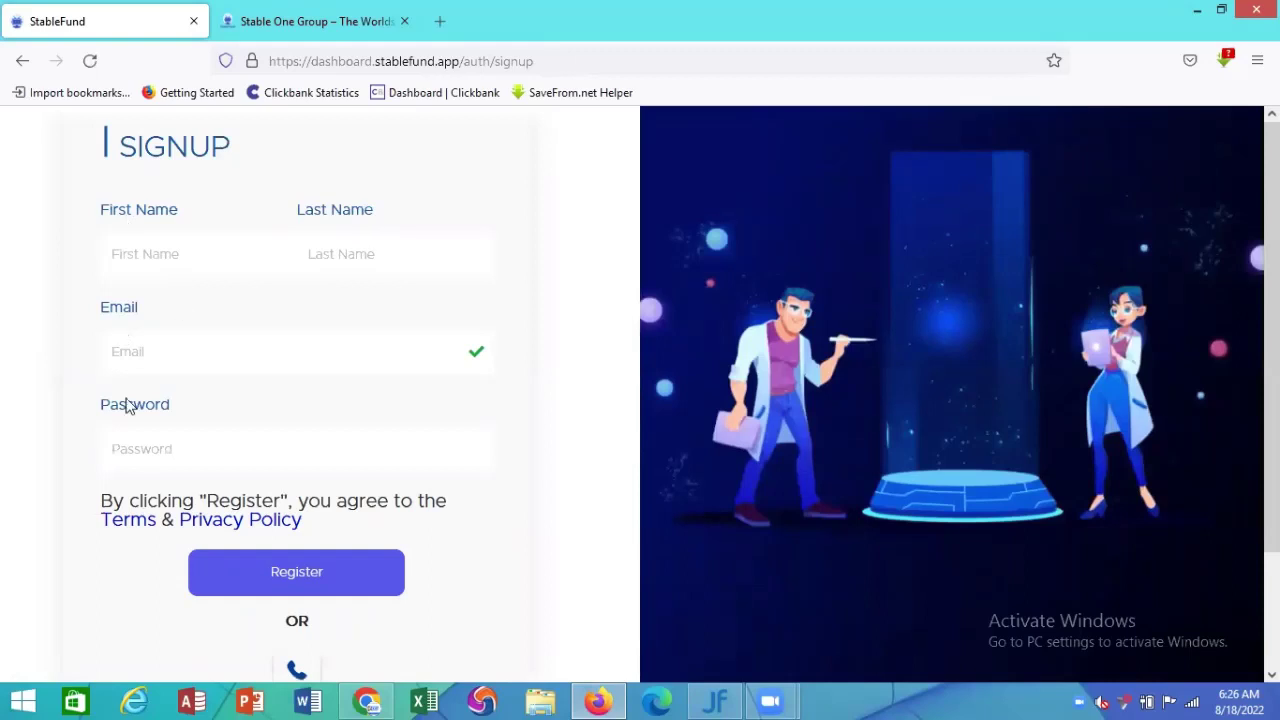
Fill the signup form with the user's first name, last name, e-mail address and password.
left_click(213, 253)
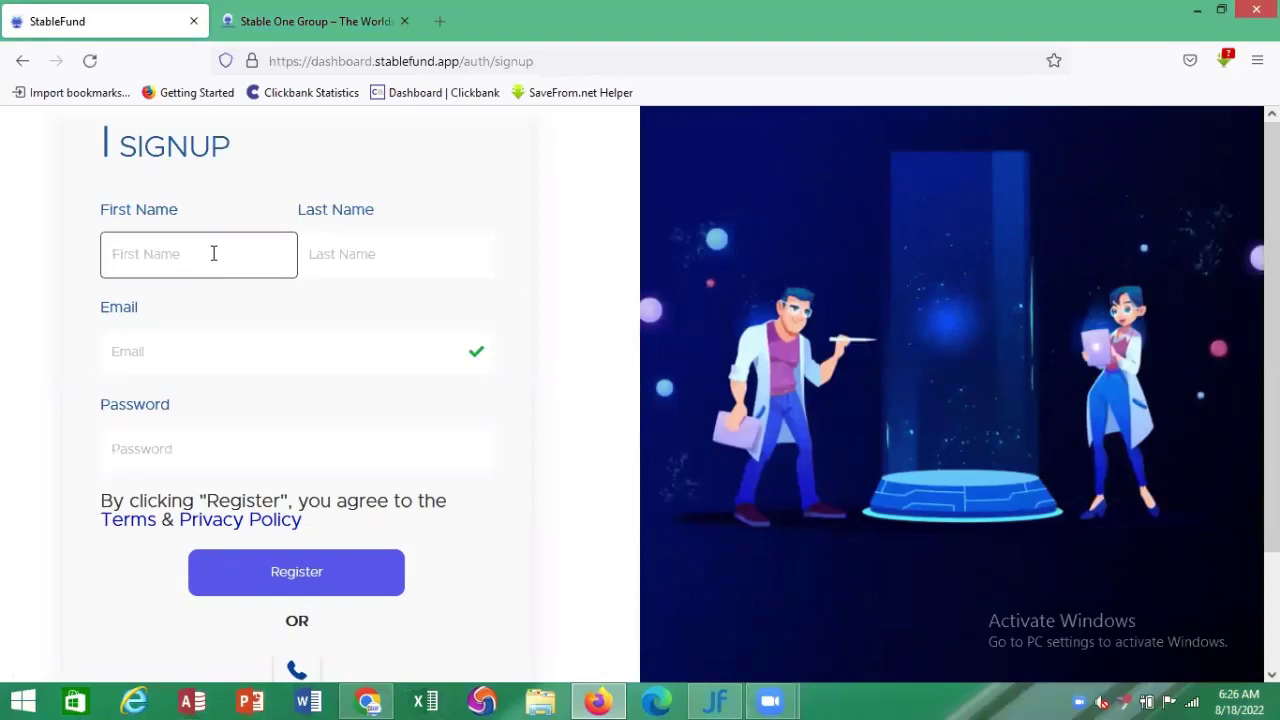
key("Tab")
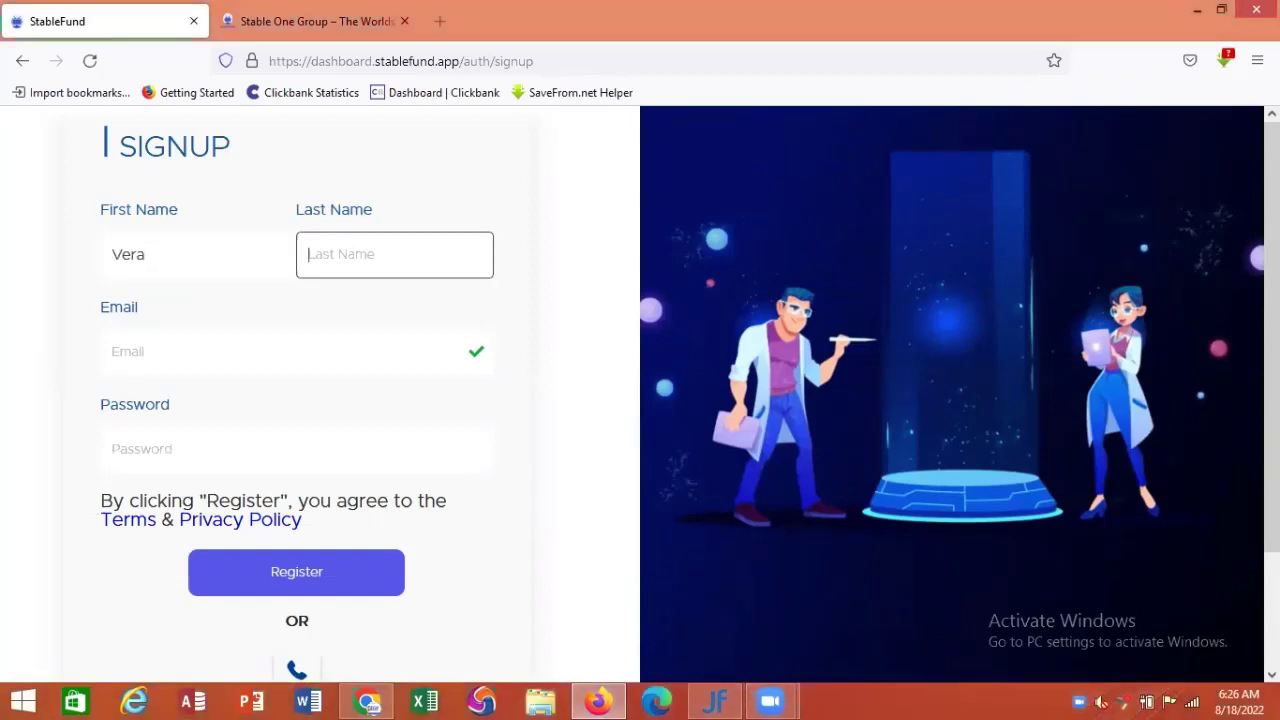
key("Tab")
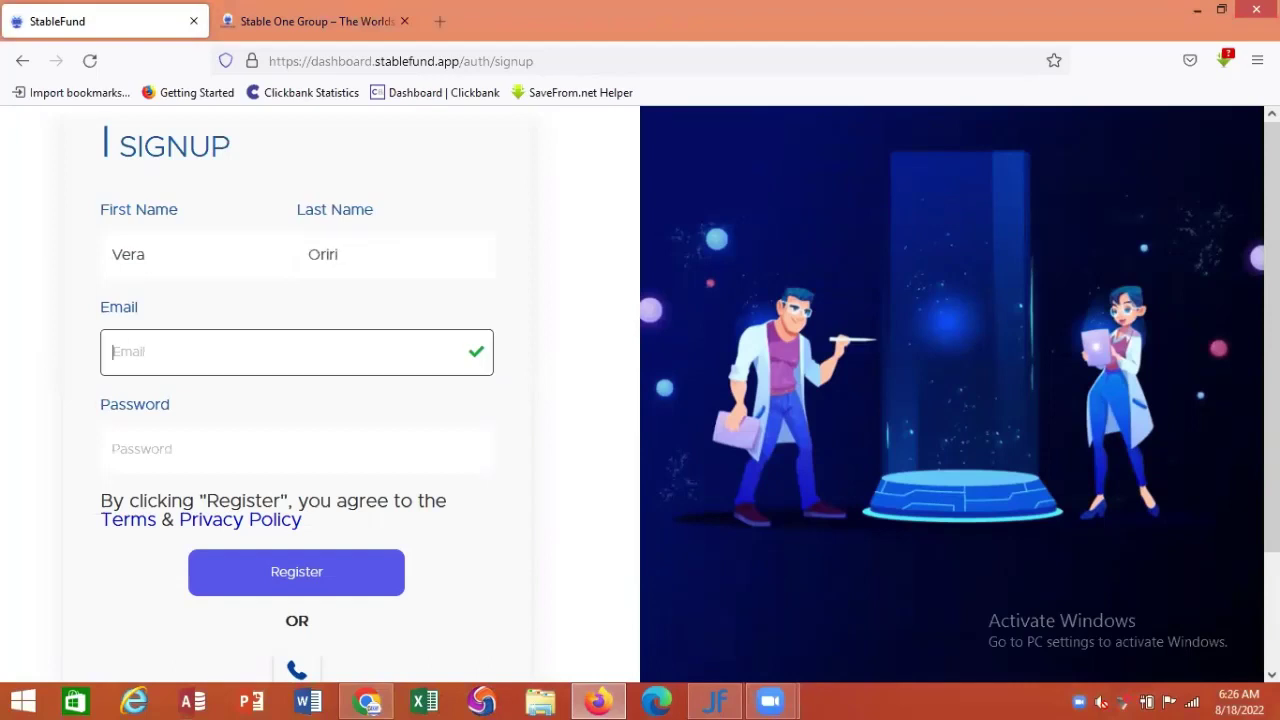
type("v")
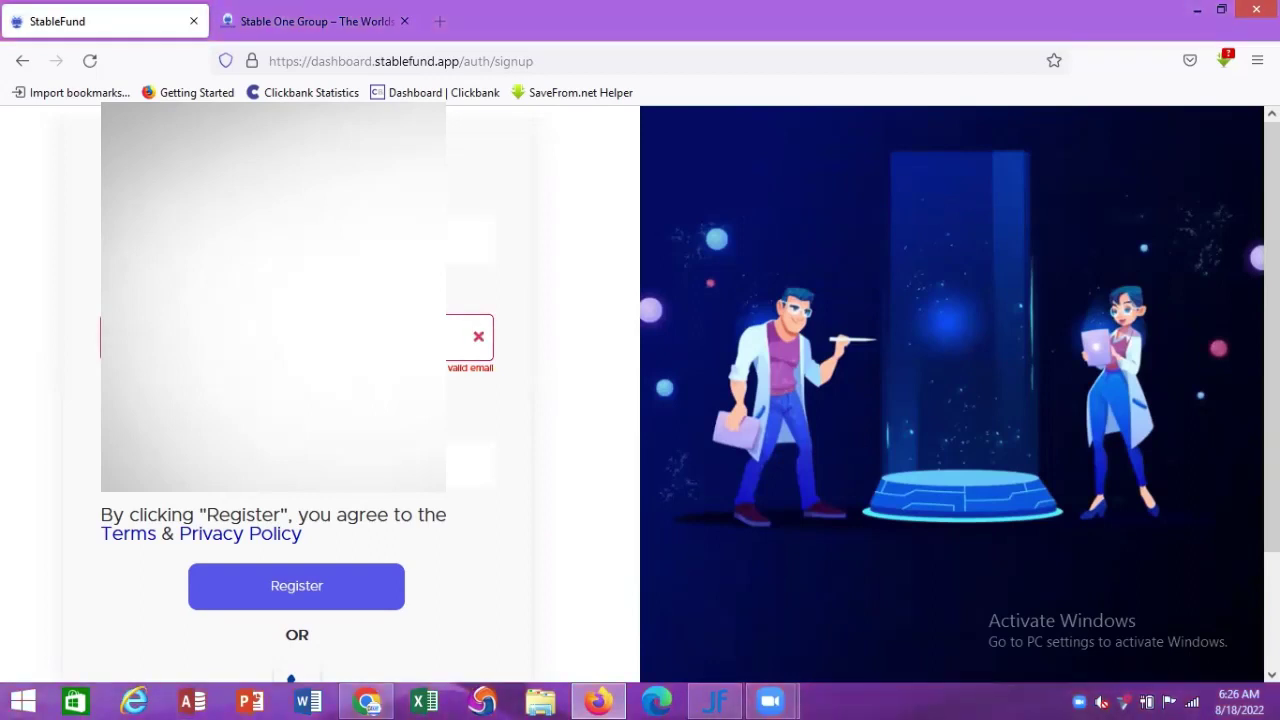
type("com")
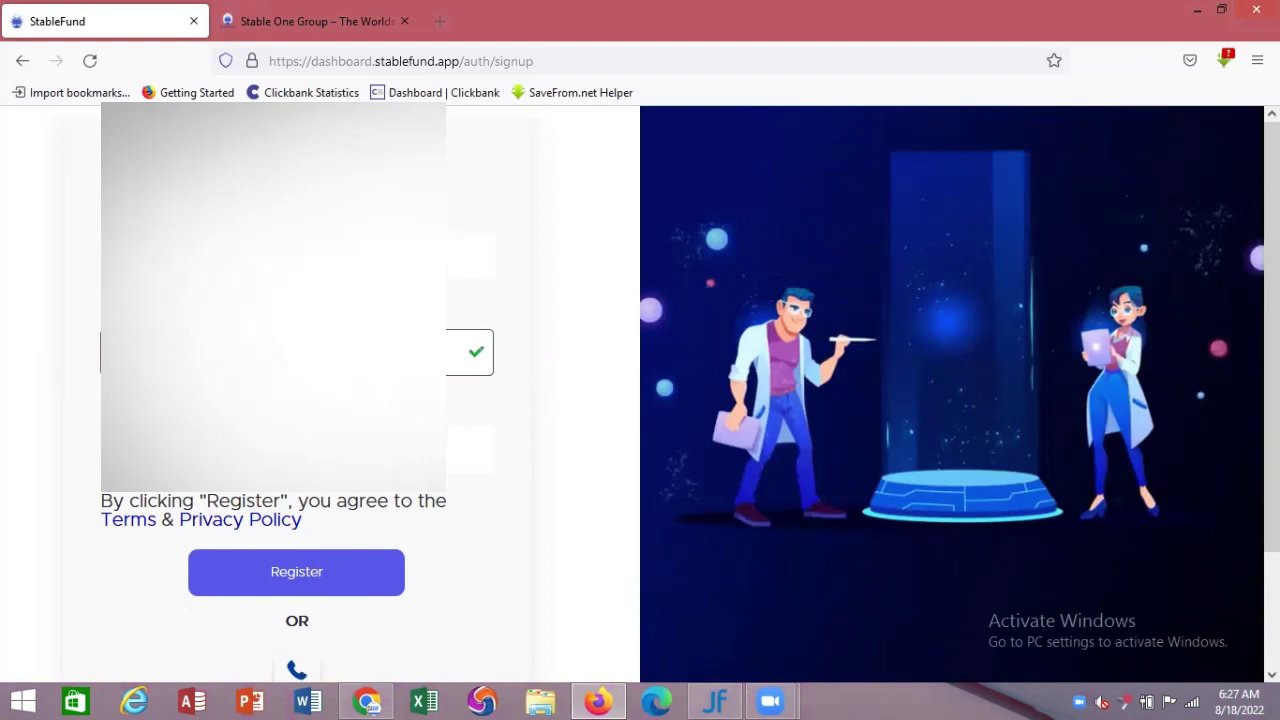
left_click(273, 450)
type("*")
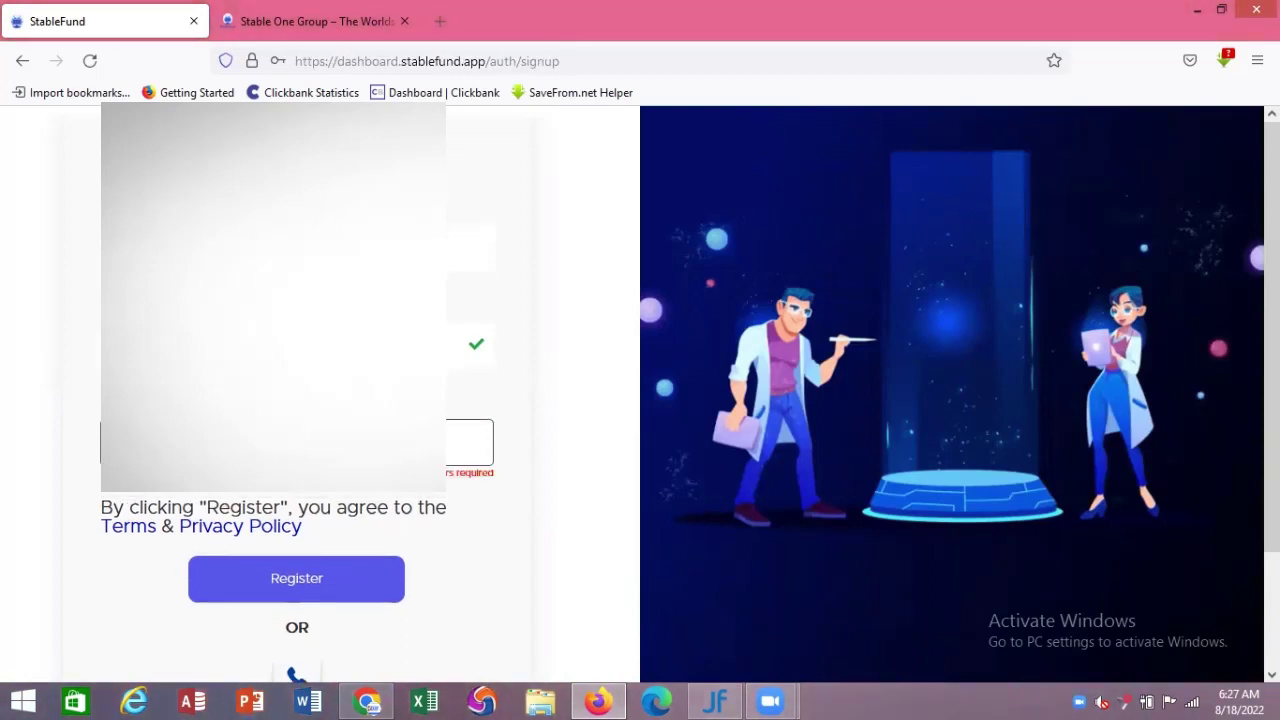
type("*")
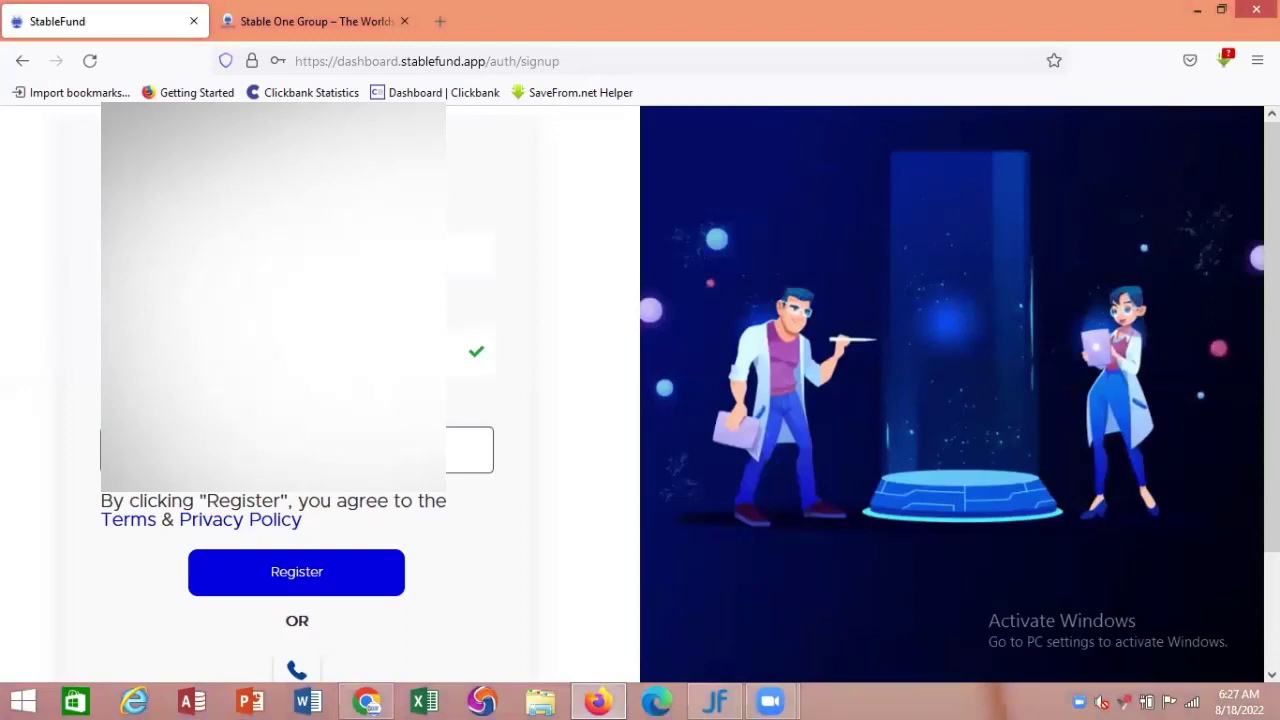
Register without saving the login, then submit the user's phone number under Nigeria +234.
left_click(302, 585)
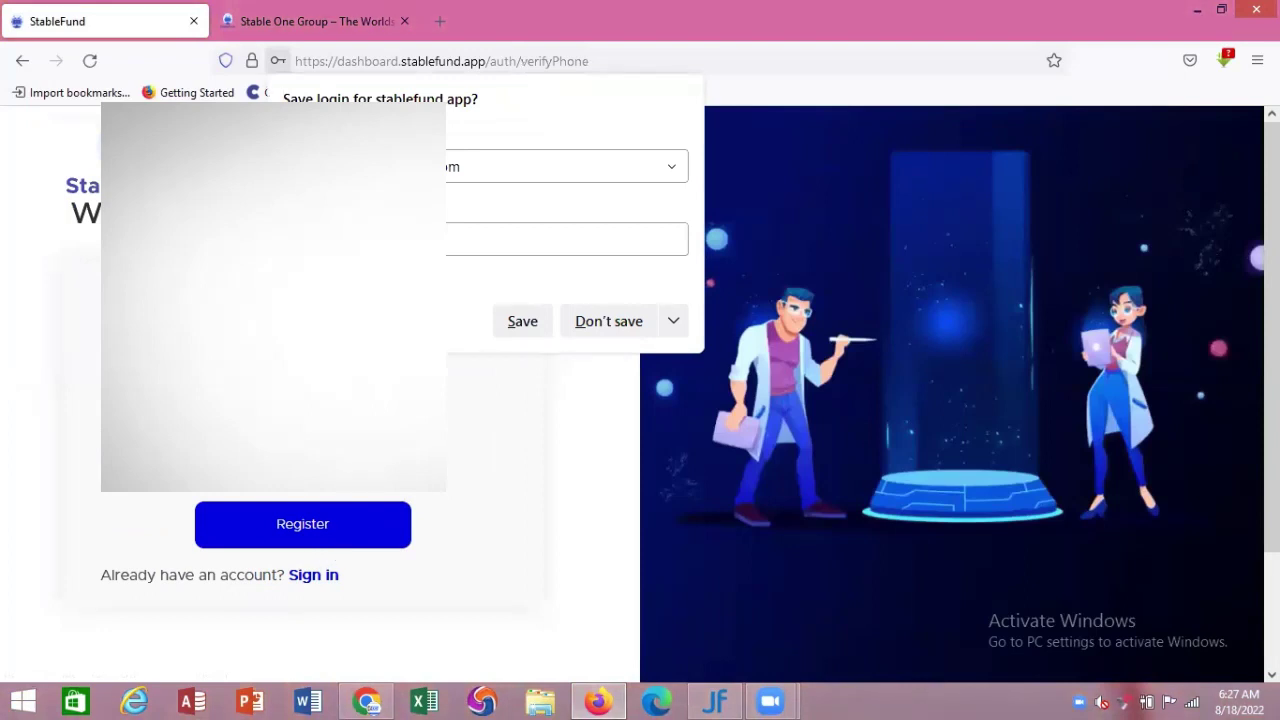
left_click(607, 322)
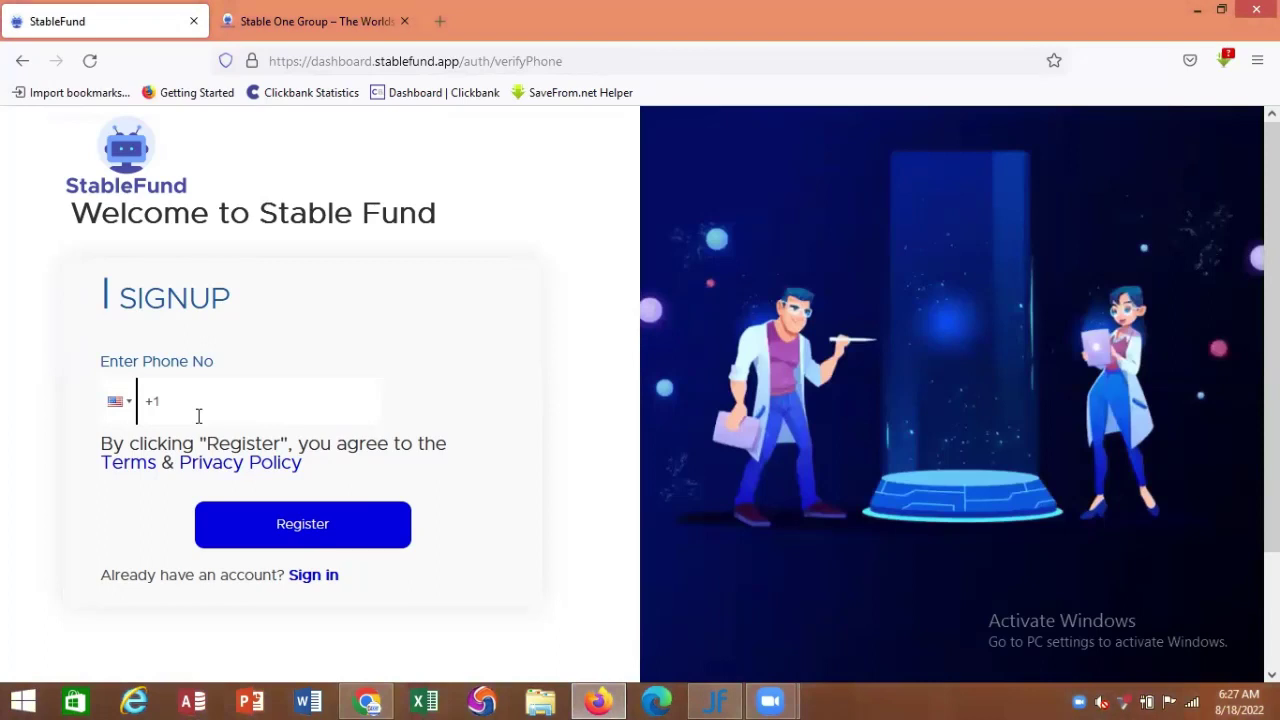
left_click(119, 402)
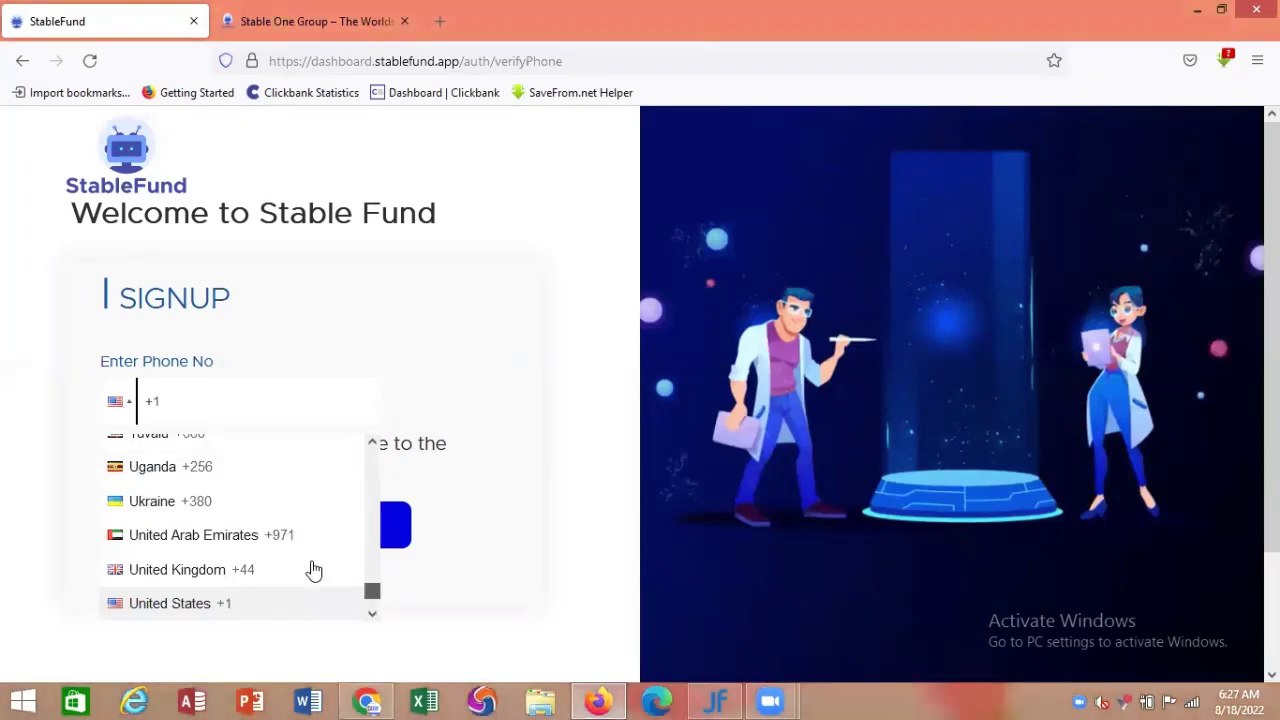
scroll(313, 570, "up", 3)
left_click_drag(372, 585, 366, 557)
left_click(248, 562)
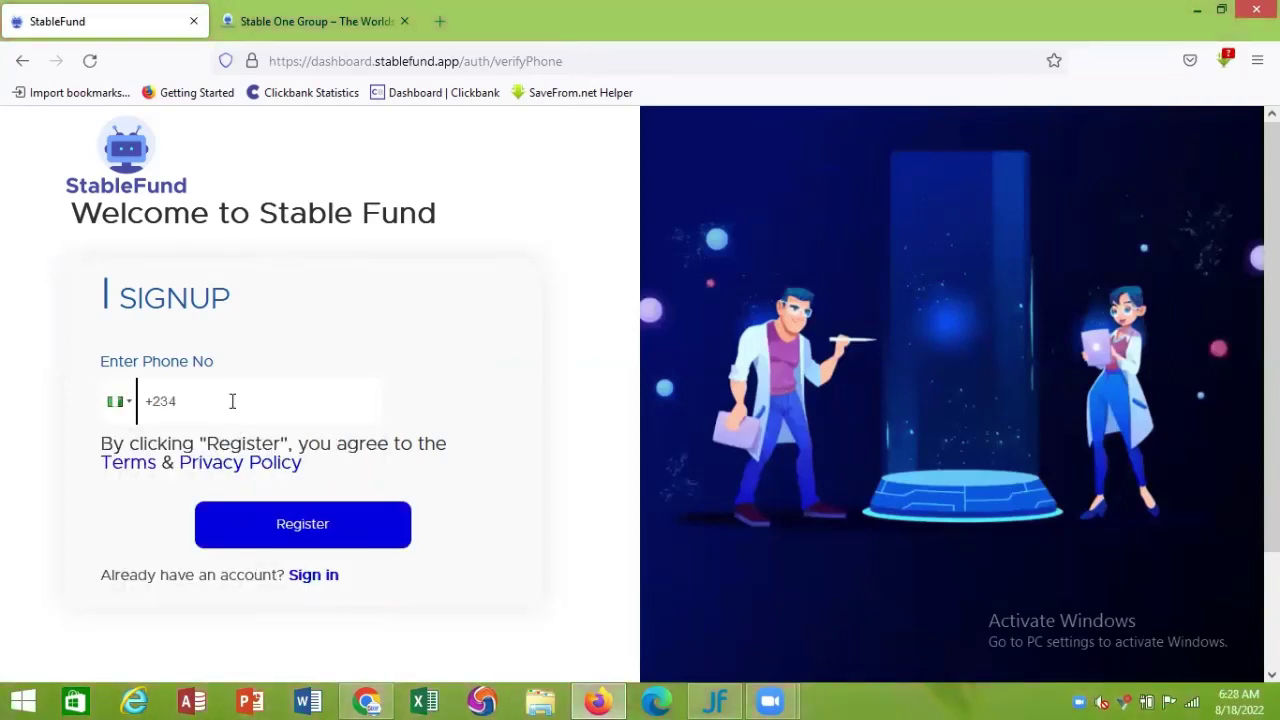
type("8")
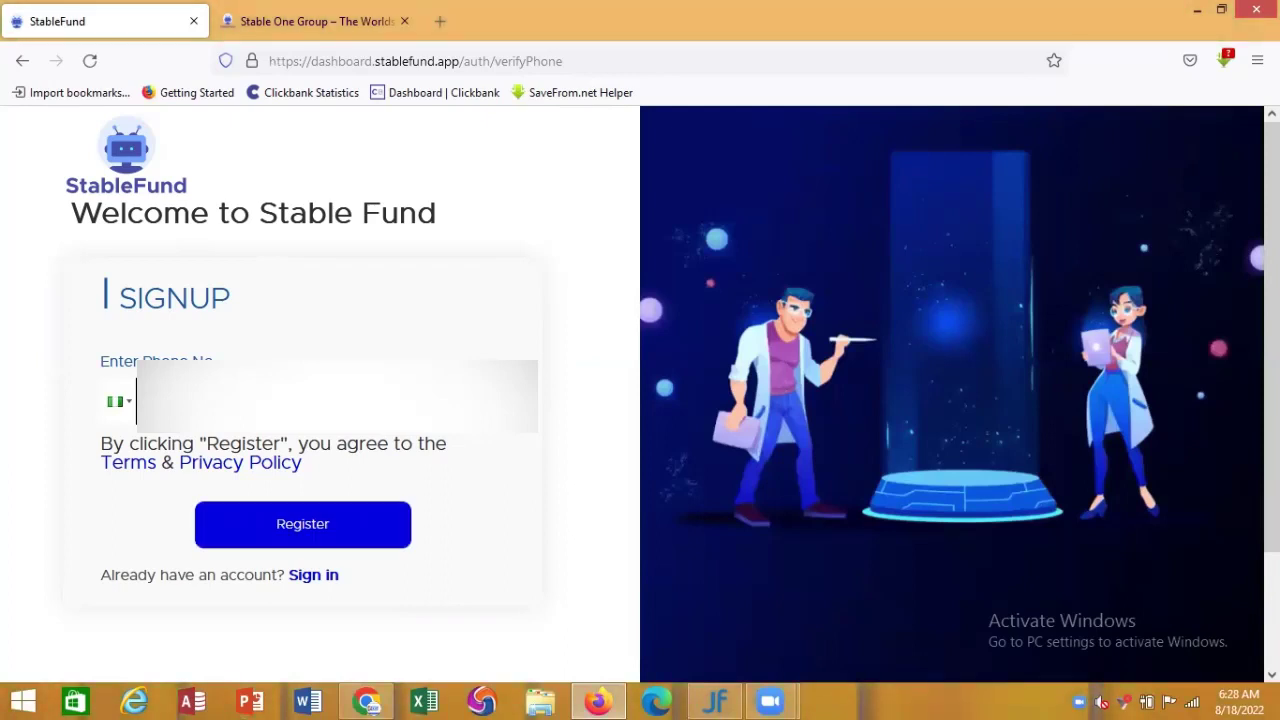
left_click(298, 532)
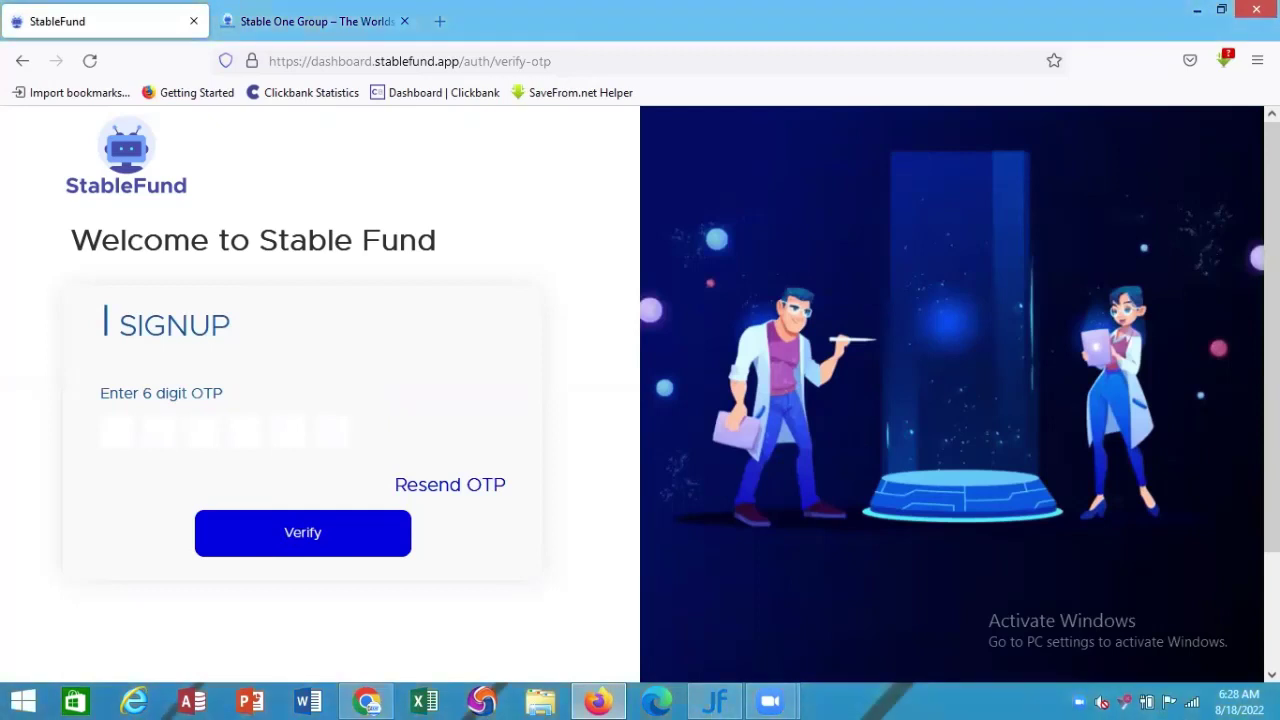
Enter the six-digit verification code from the SMS and verify it.
left_click(124, 440)
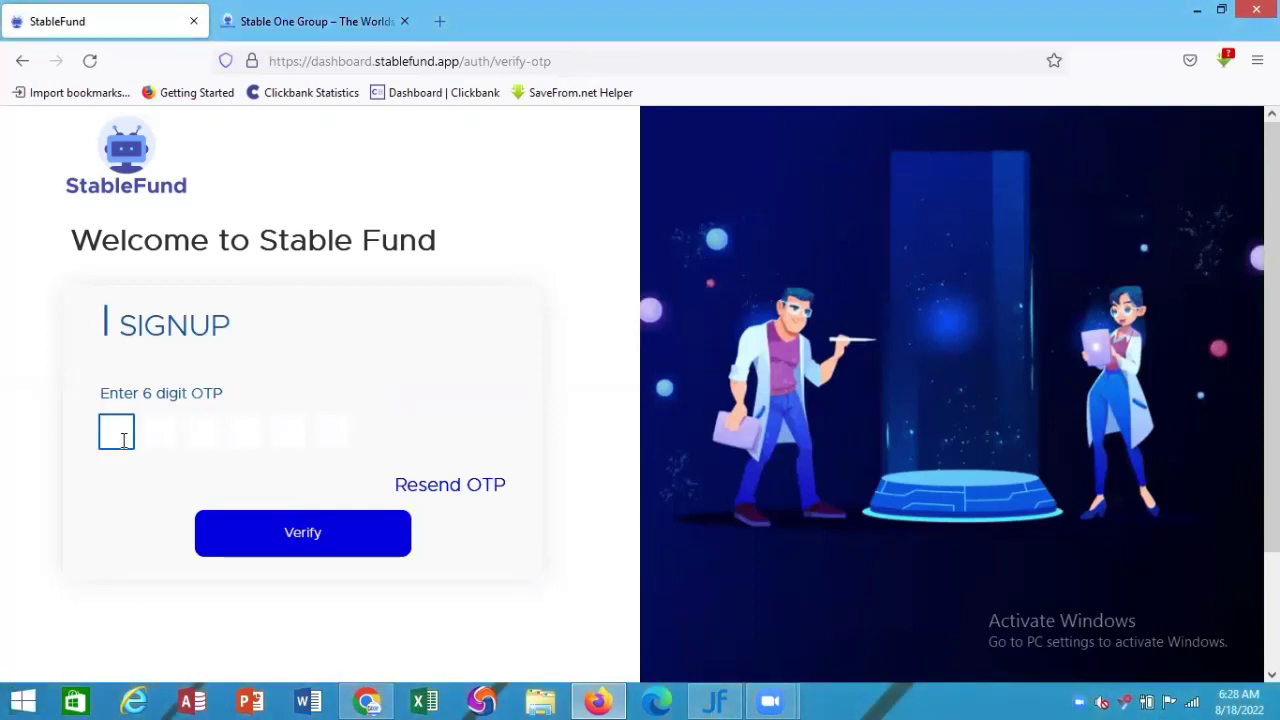
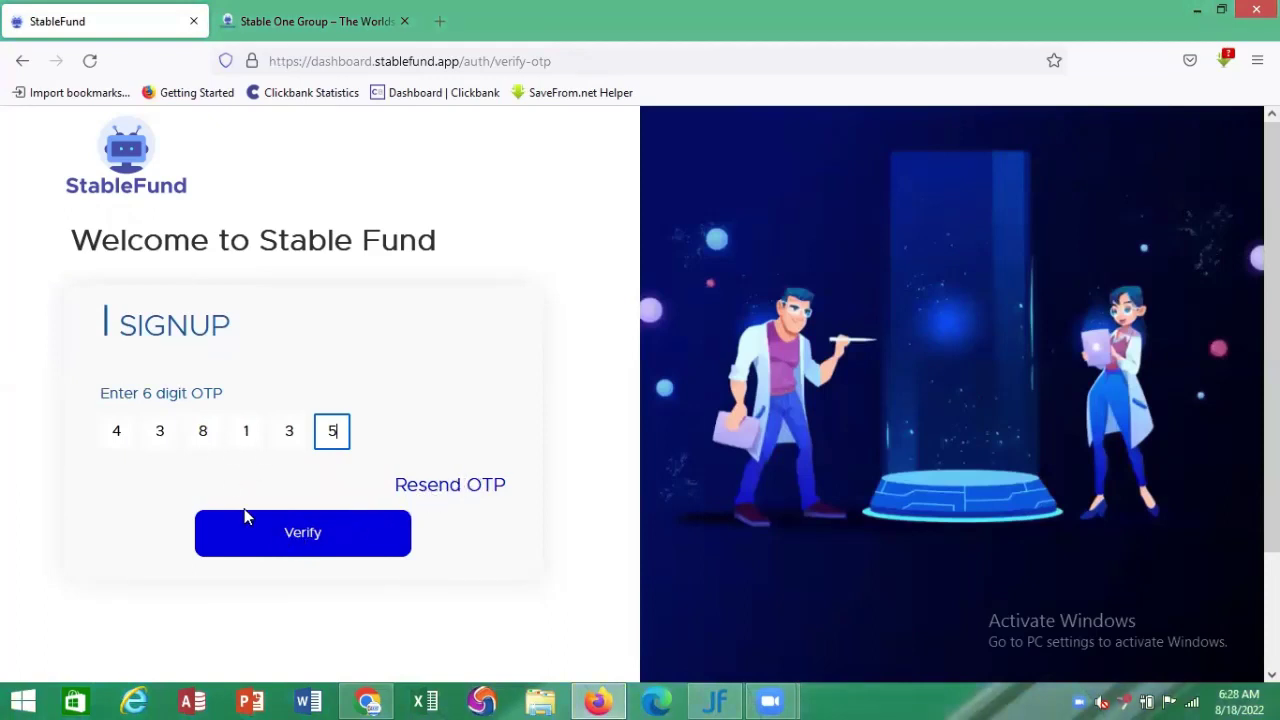
left_click(300, 535)
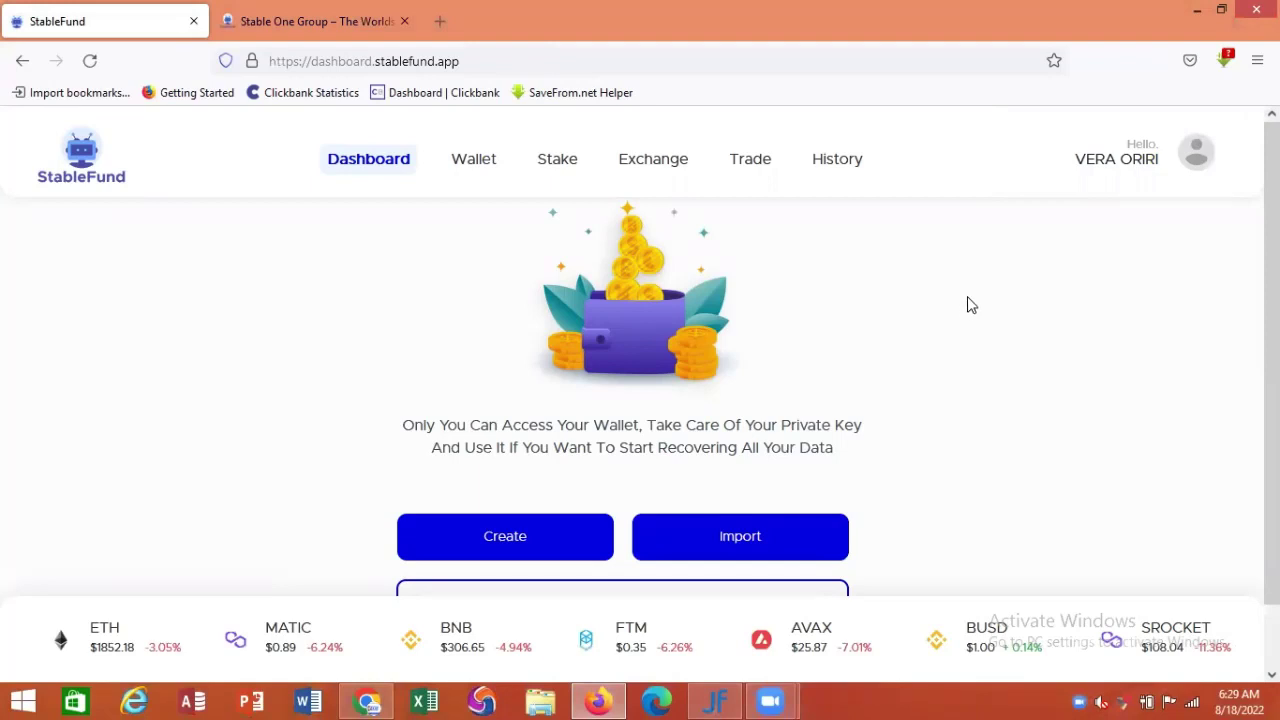
scroll(967, 304, "down", 1)
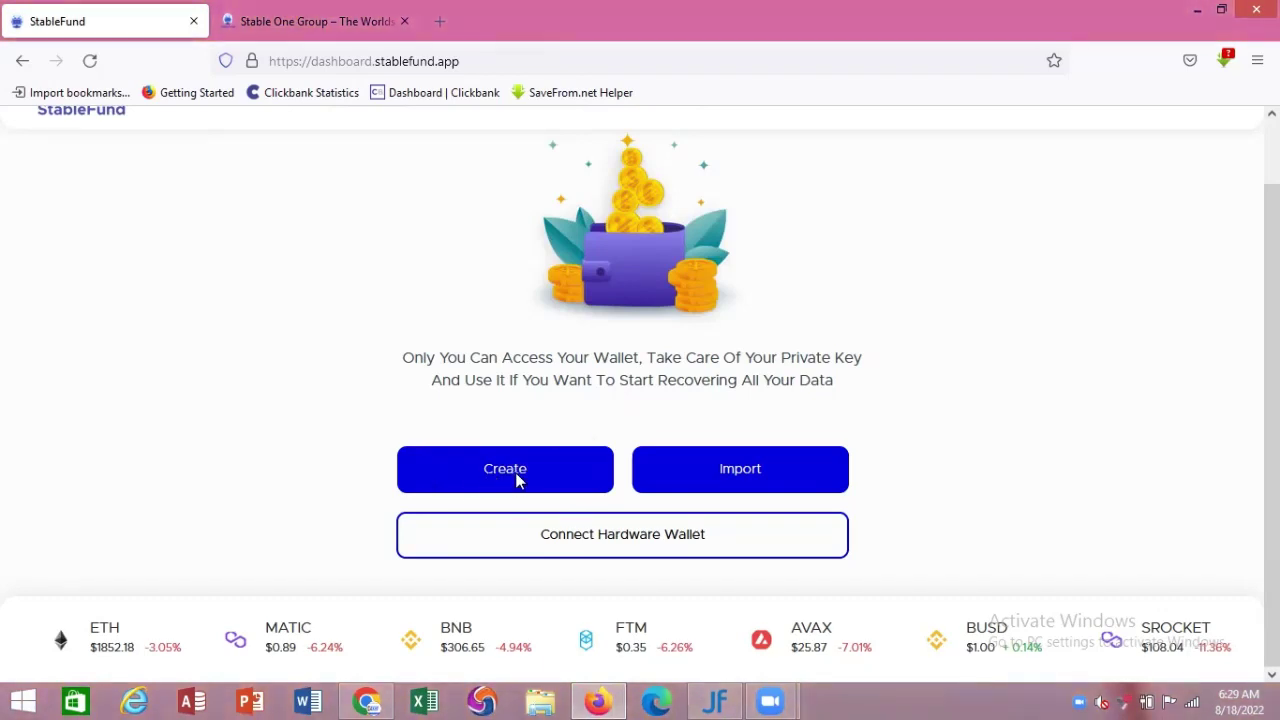
Create a new wallet, saving Wallet Secret Key.pdf, and return to the recovery phrase page.
left_click(517, 480)
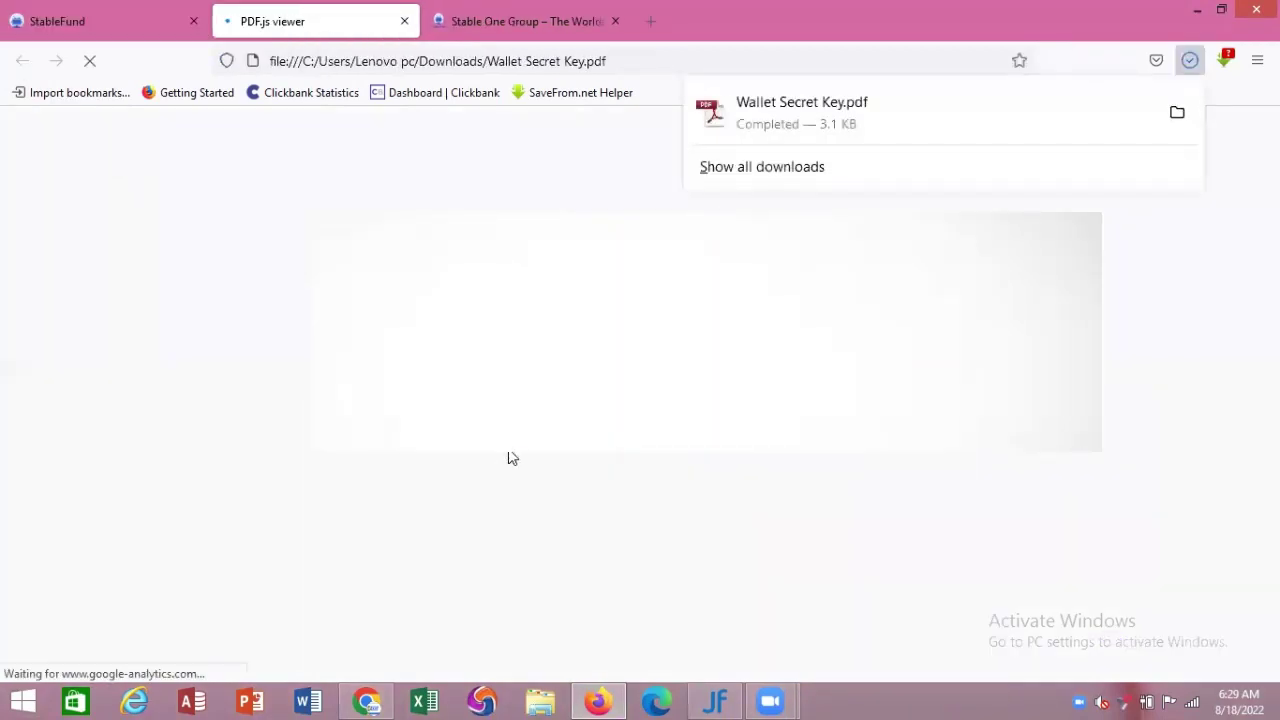
key("ctrl+Page_Up")
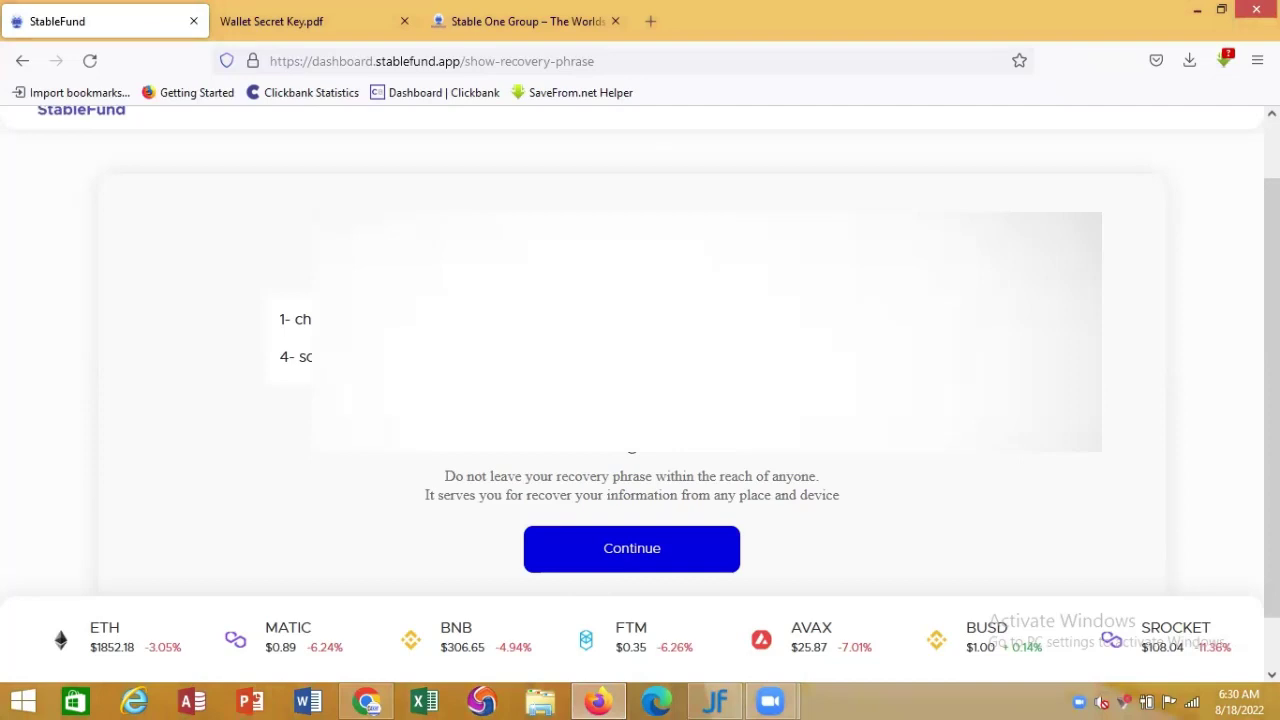
Copy the wallet recovery phrase to the clipboard.
left_click(631, 454)
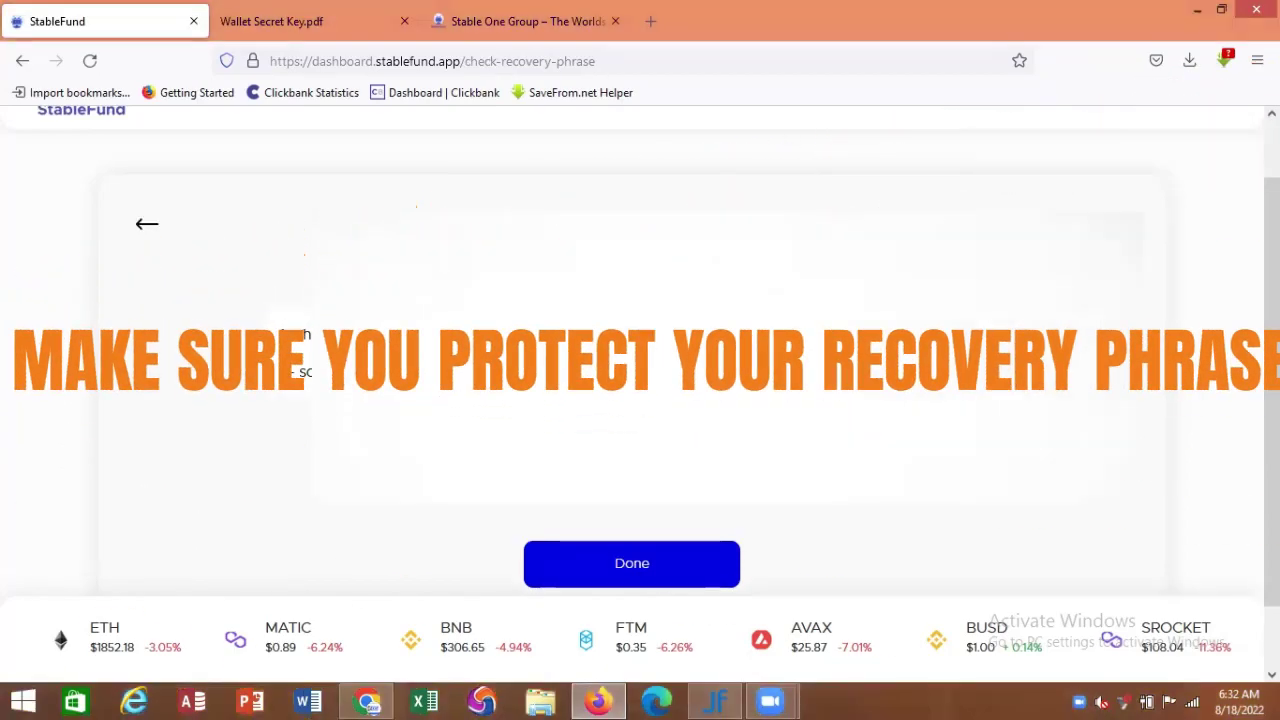
Confirm the recovery phrase with Done and review the Total Invested, Investors and Rewards cards.
left_click(628, 566)
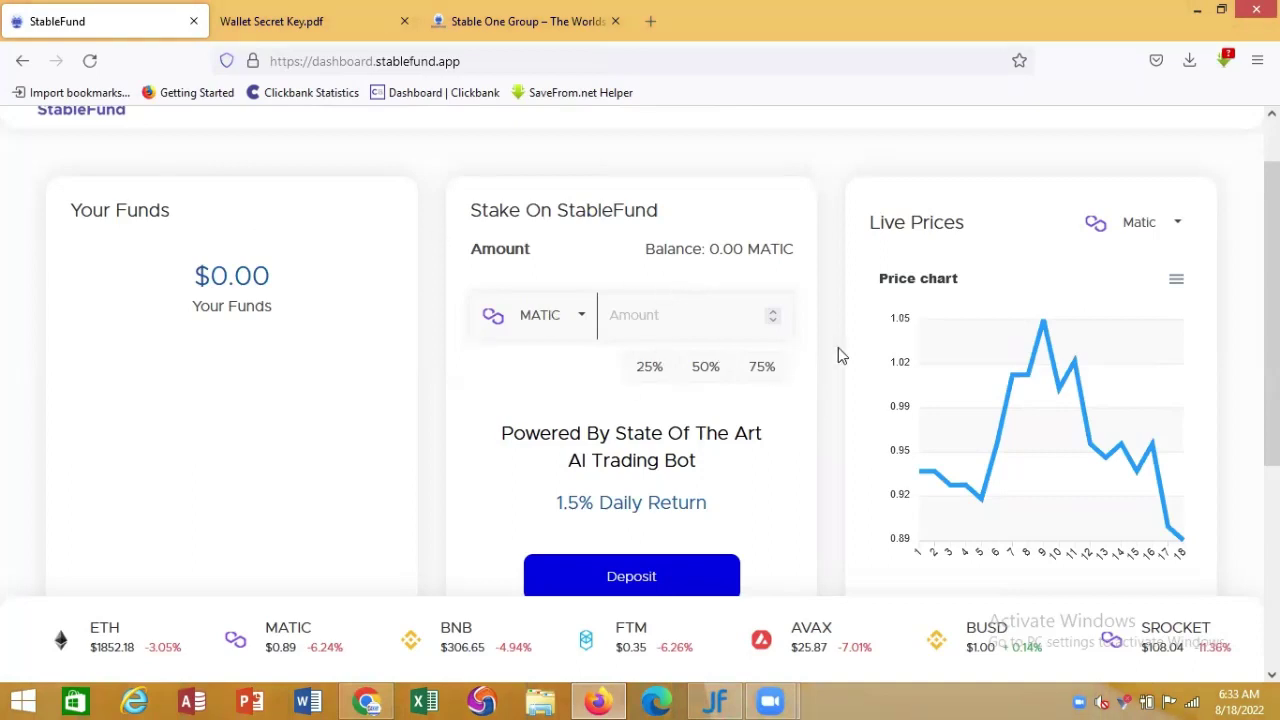
scroll(838, 350, "down", 3)
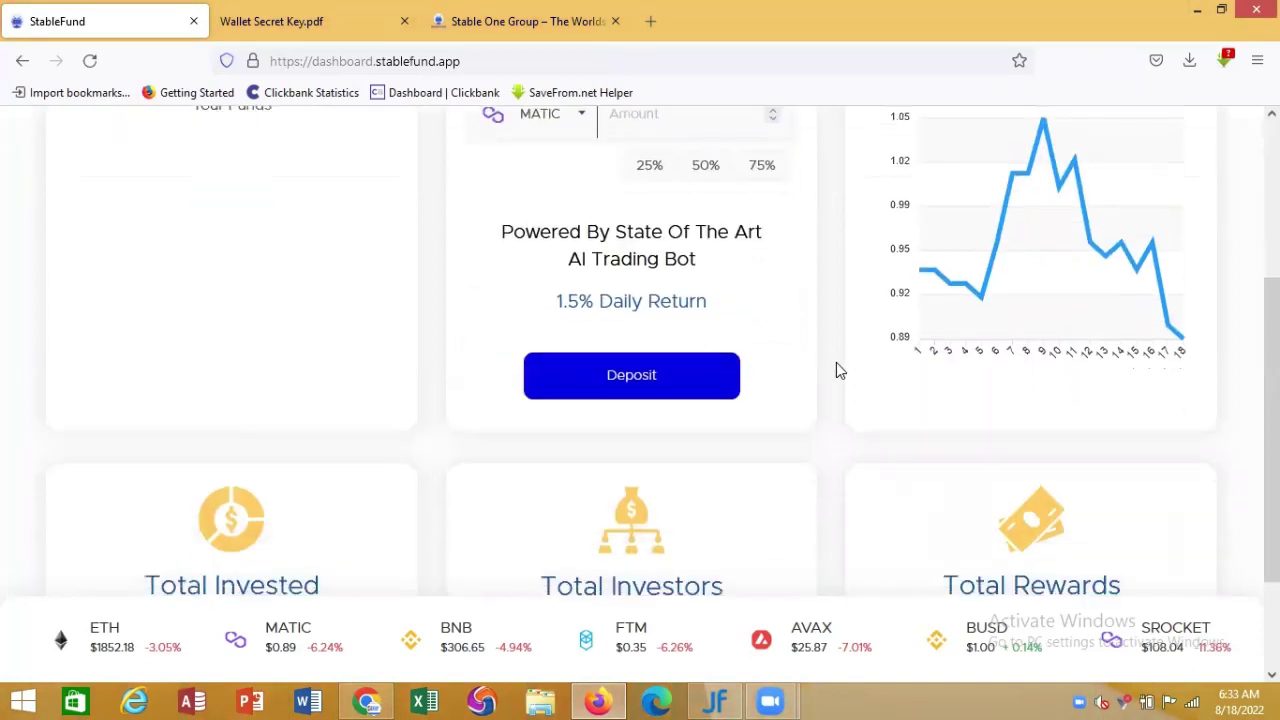
scroll(838, 370, "down", 3)
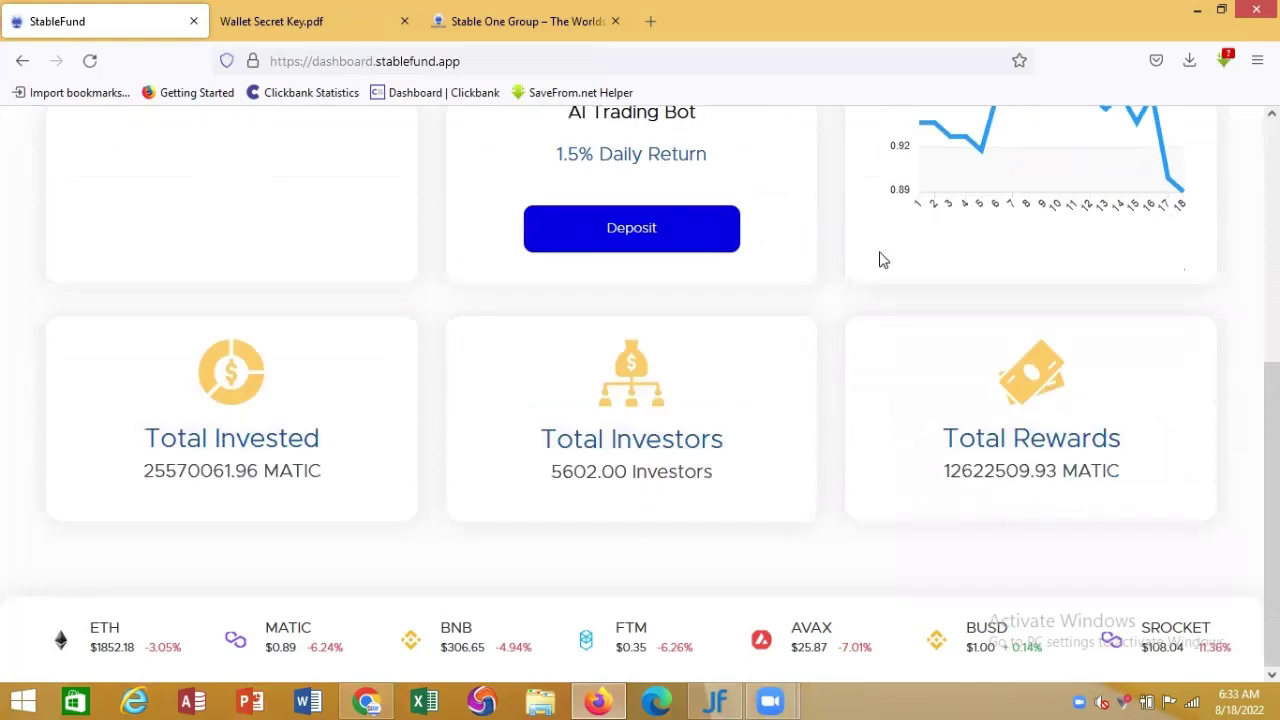
scroll(557, 306, "up", 7)
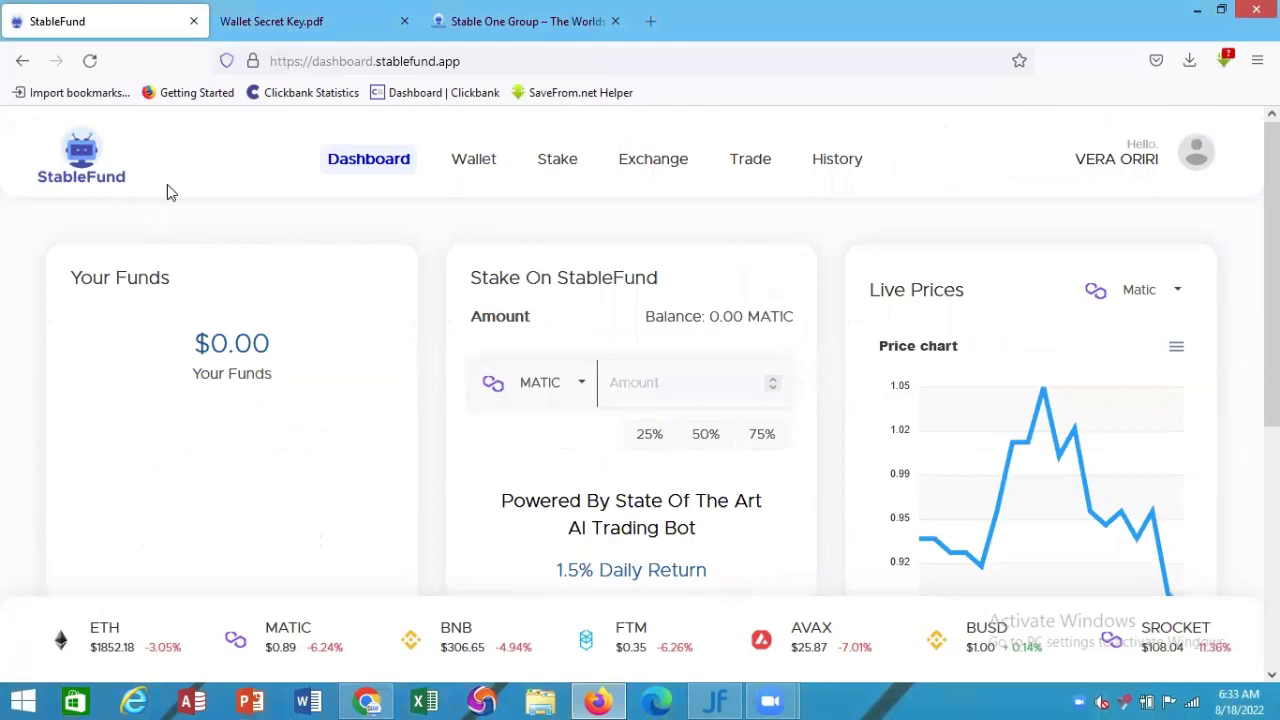
scroll(186, 474, "down", 5)
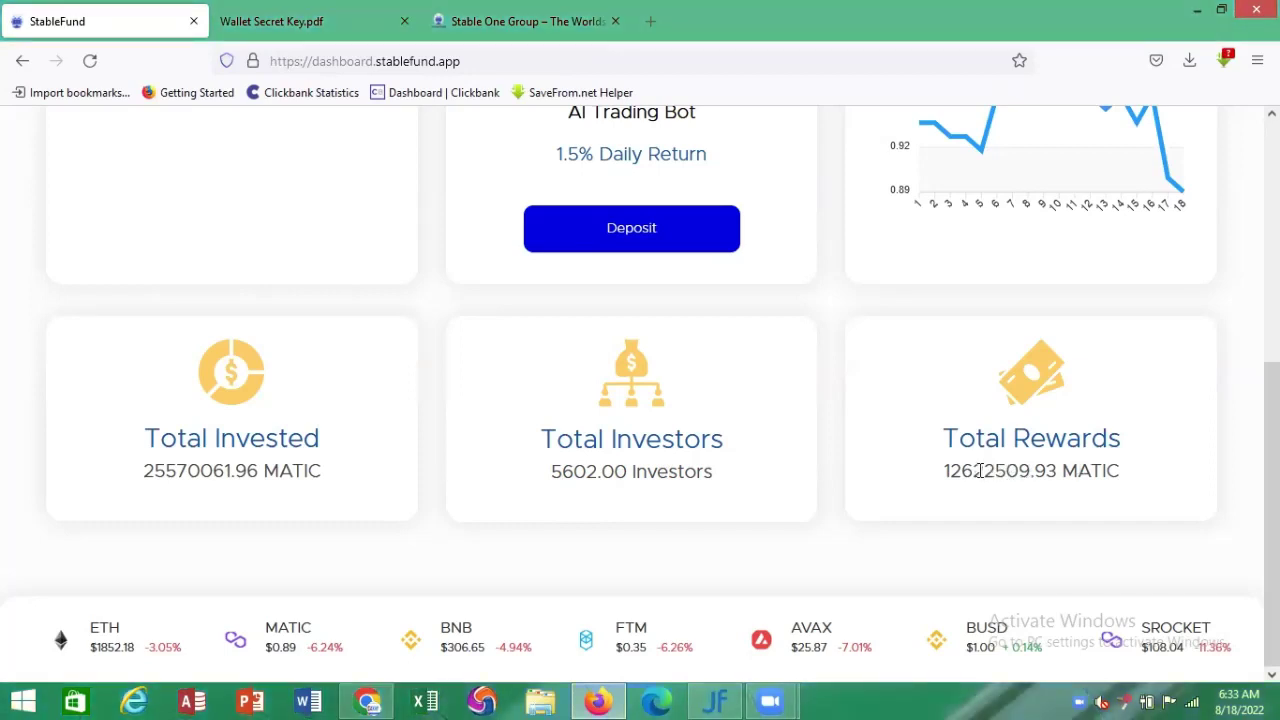
scroll(985, 458, "up", 4)
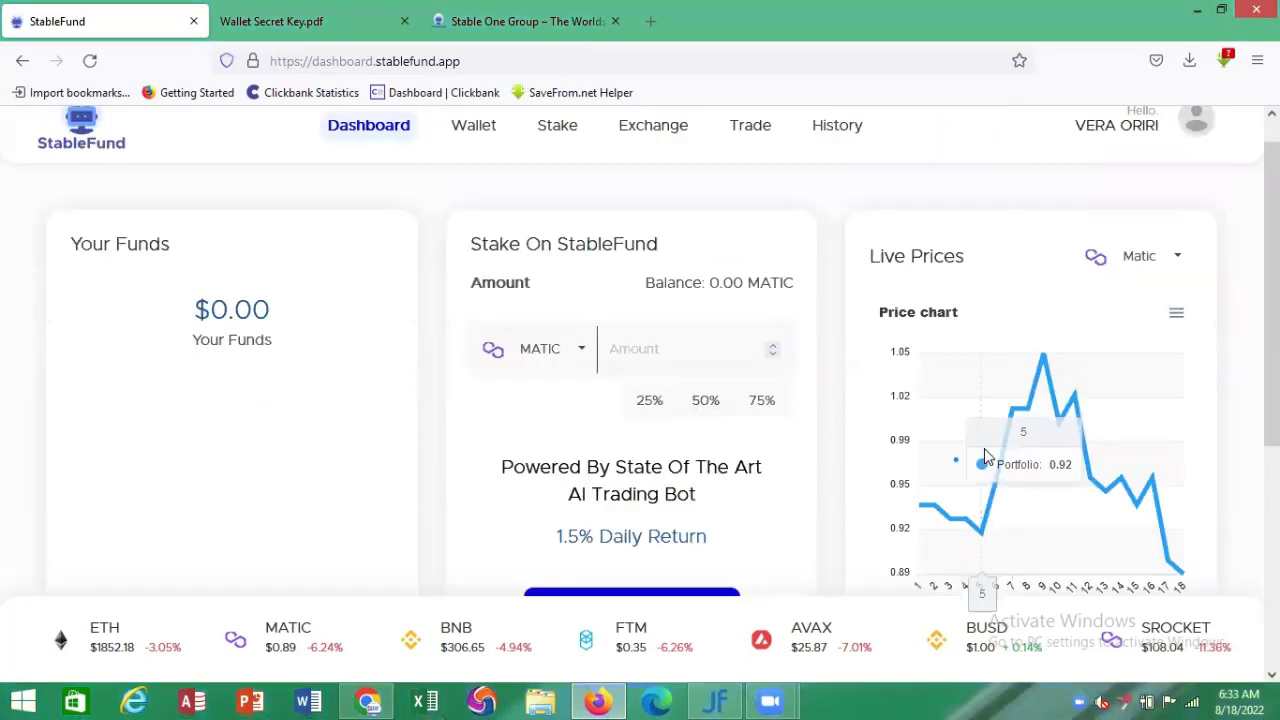
Choose BUSD instead of MATIC as the stake coin and check its totals.
left_click(579, 362)
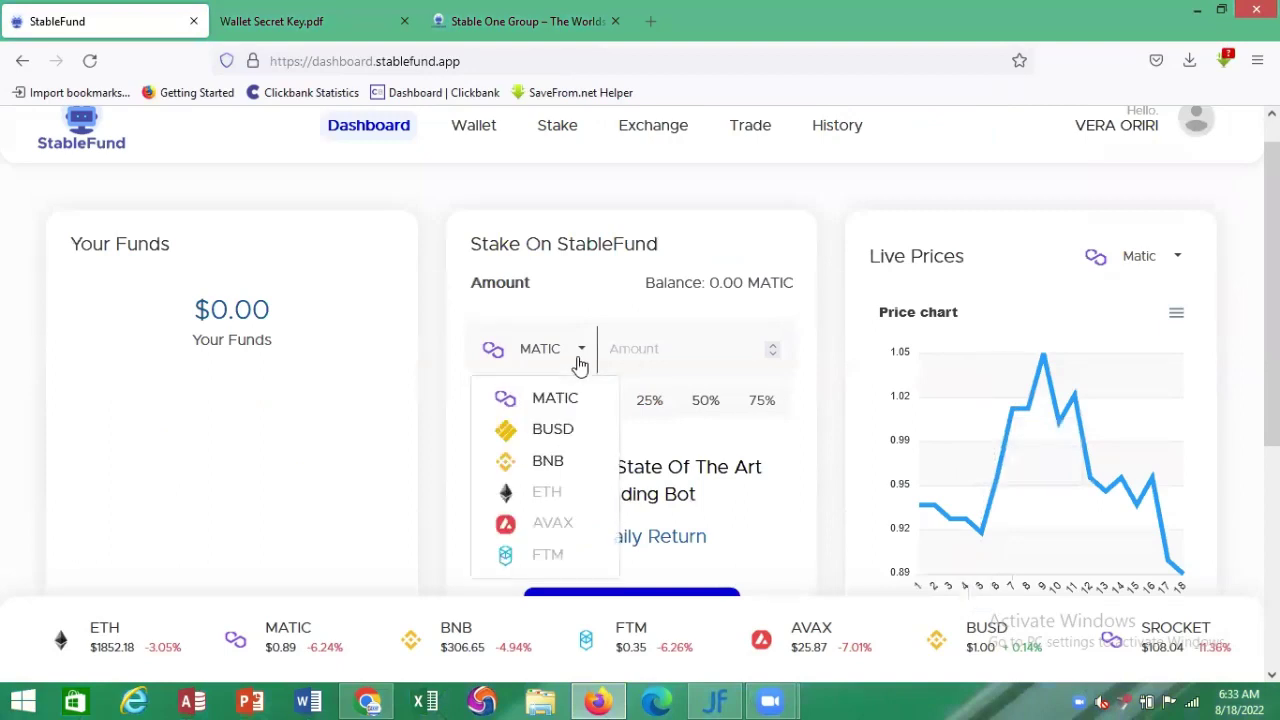
left_click(559, 433)
scroll(634, 403, "down", 4)
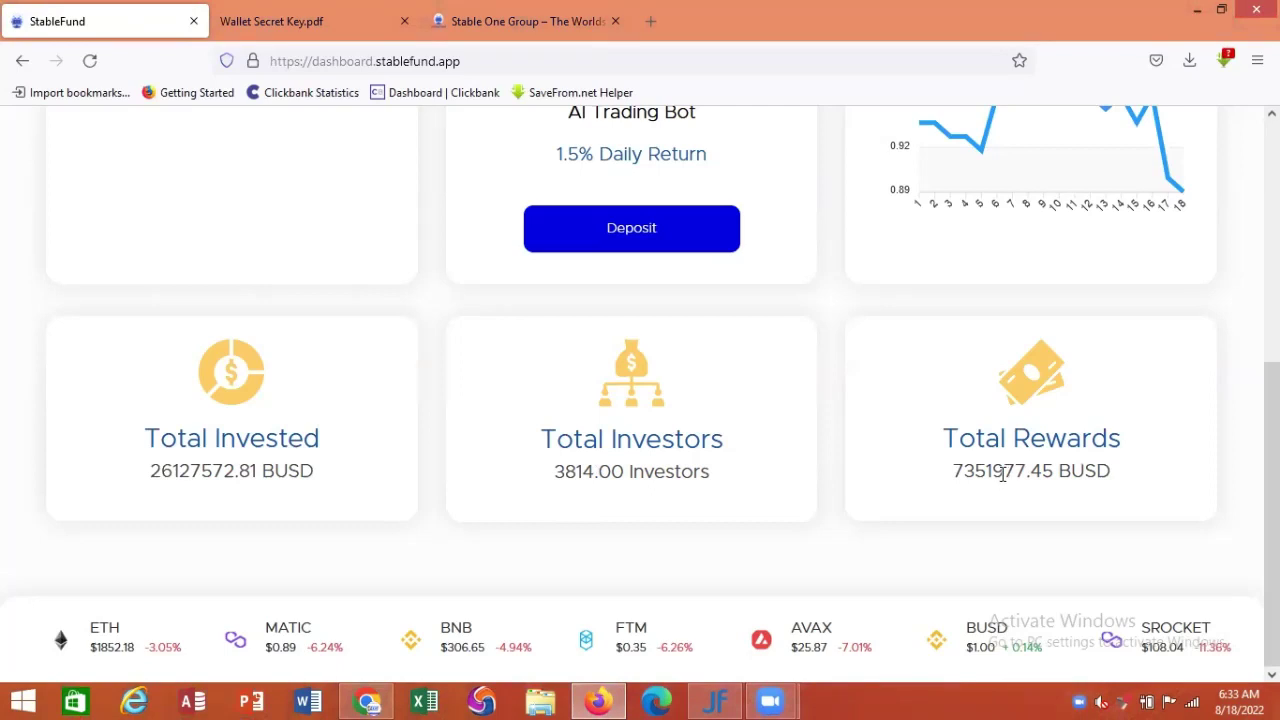
scroll(1003, 474, "up", 3)
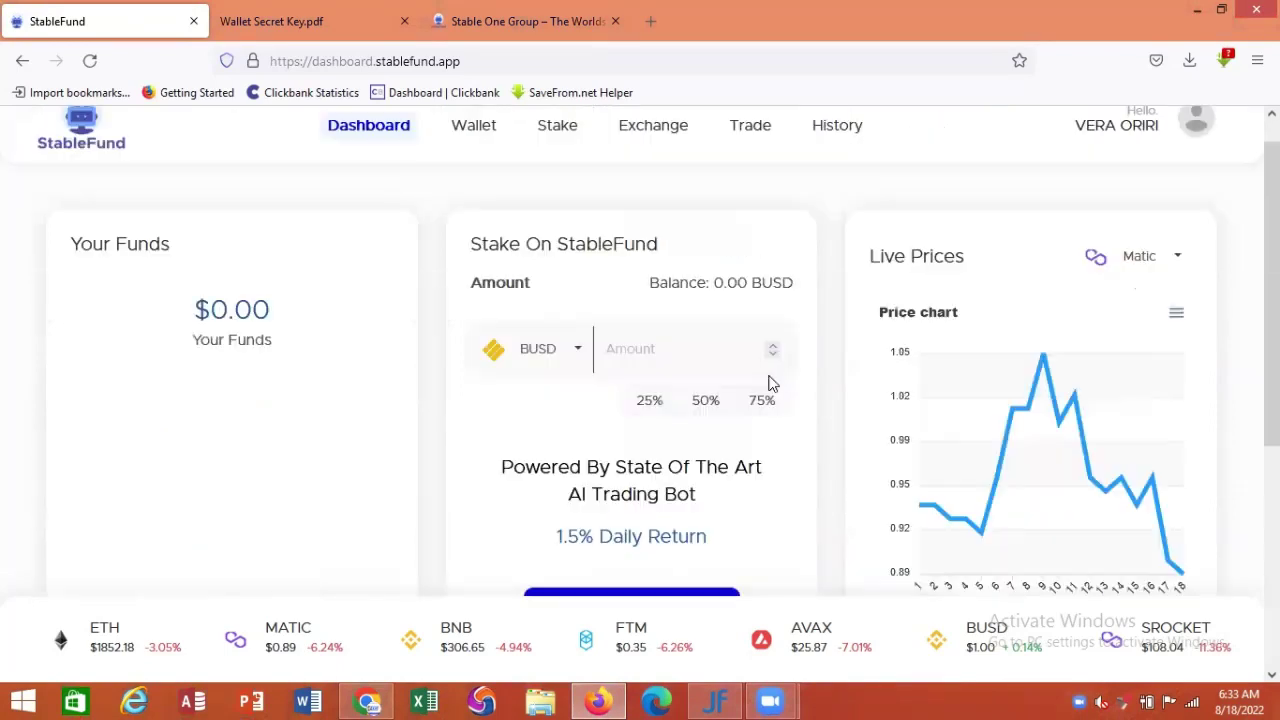
Switch the stake coin to BNB and review the dashboard investment totals.
left_click(578, 352)
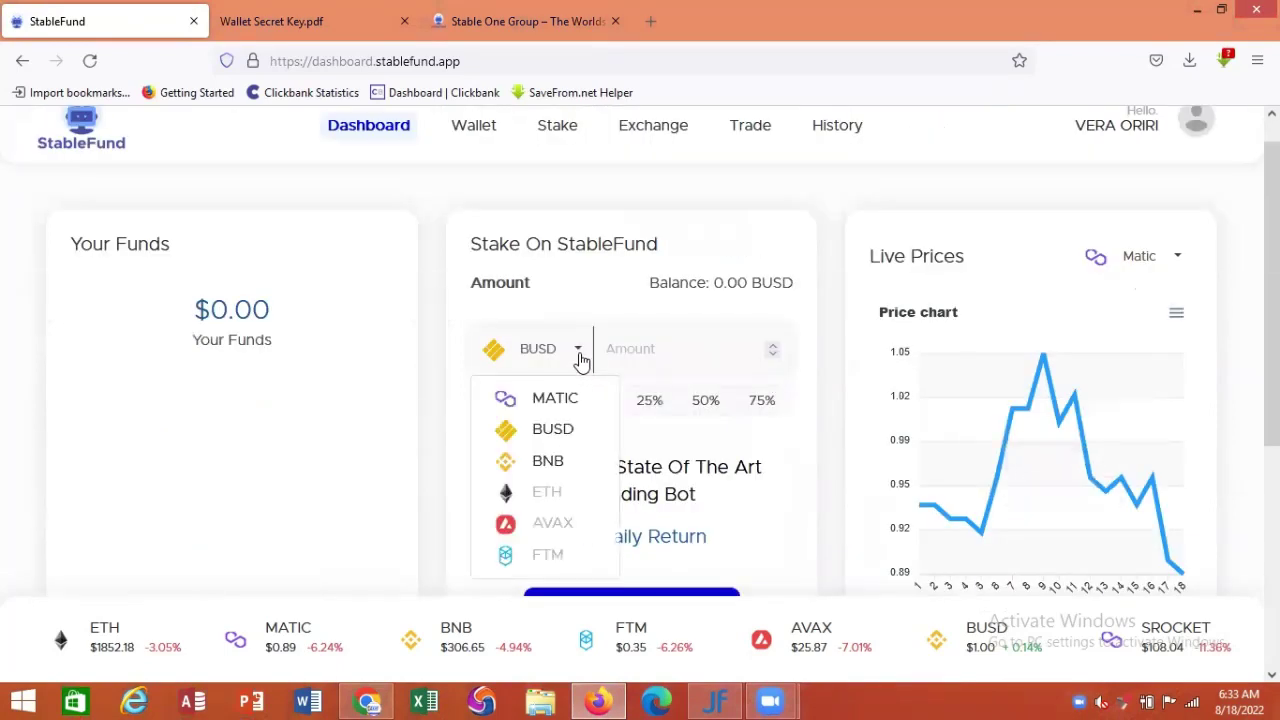
left_click(543, 462)
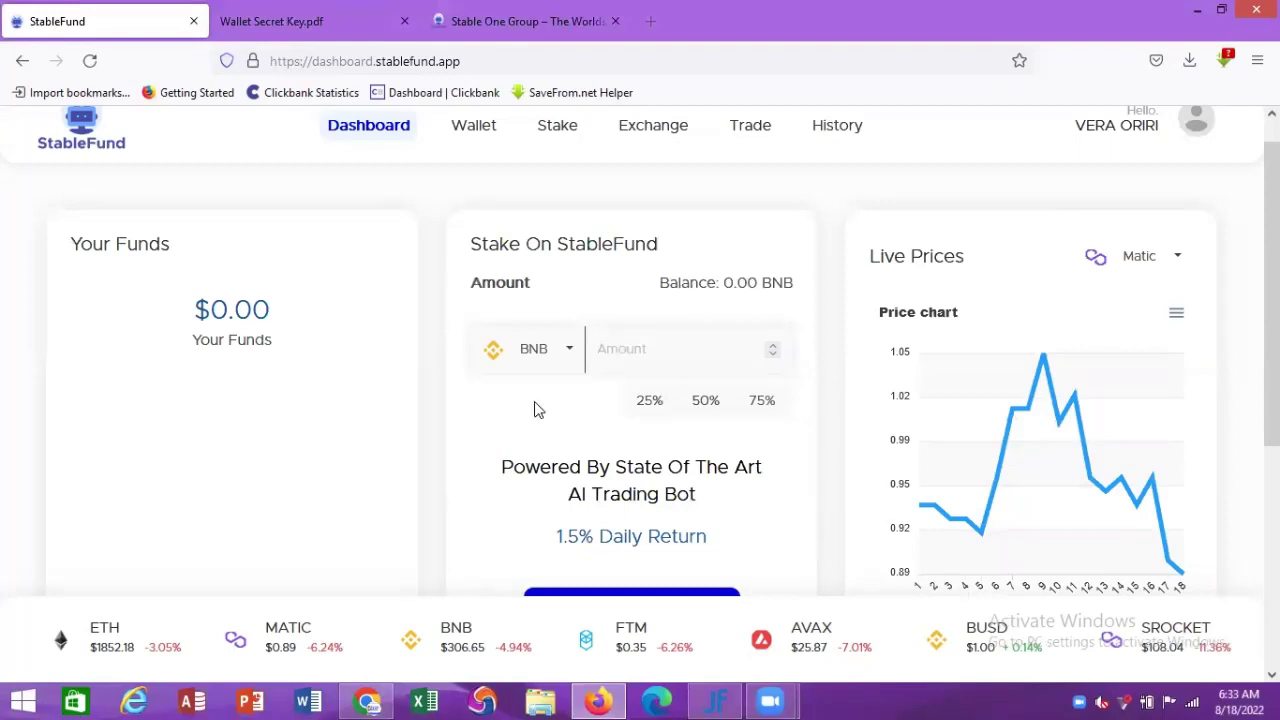
scroll(486, 437, "down", 4)
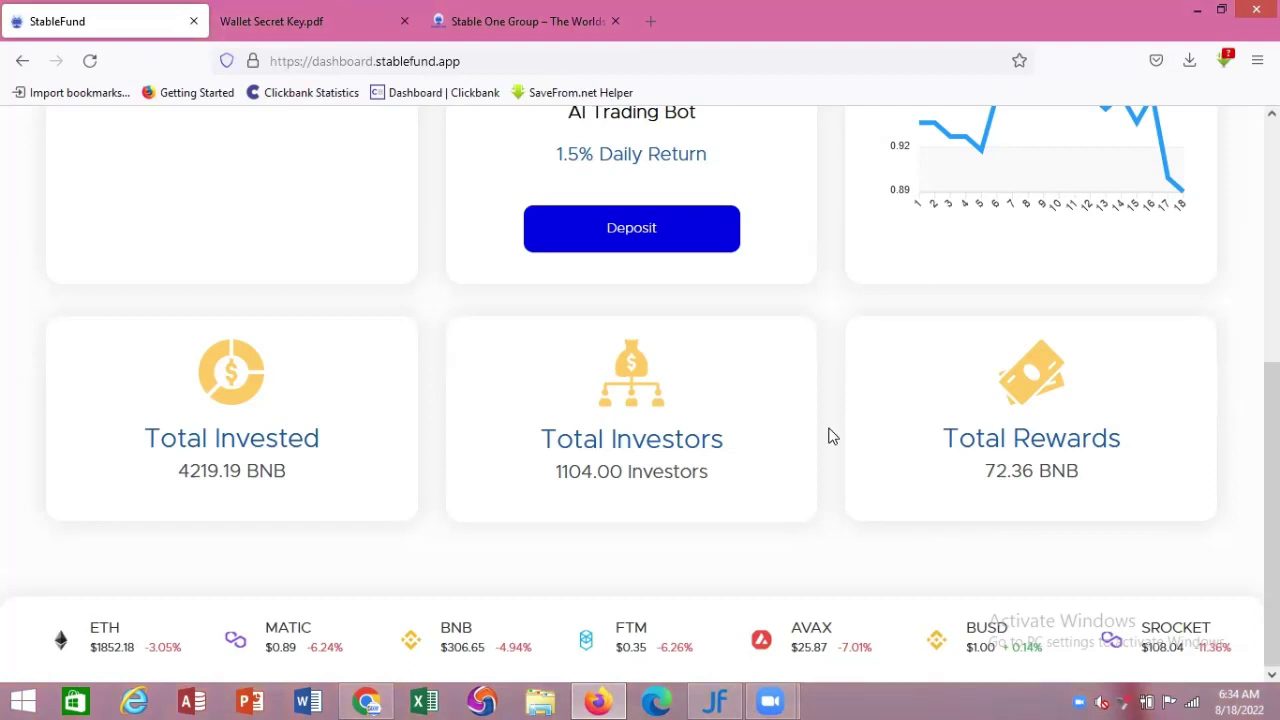
scroll(960, 466, "up", 4)
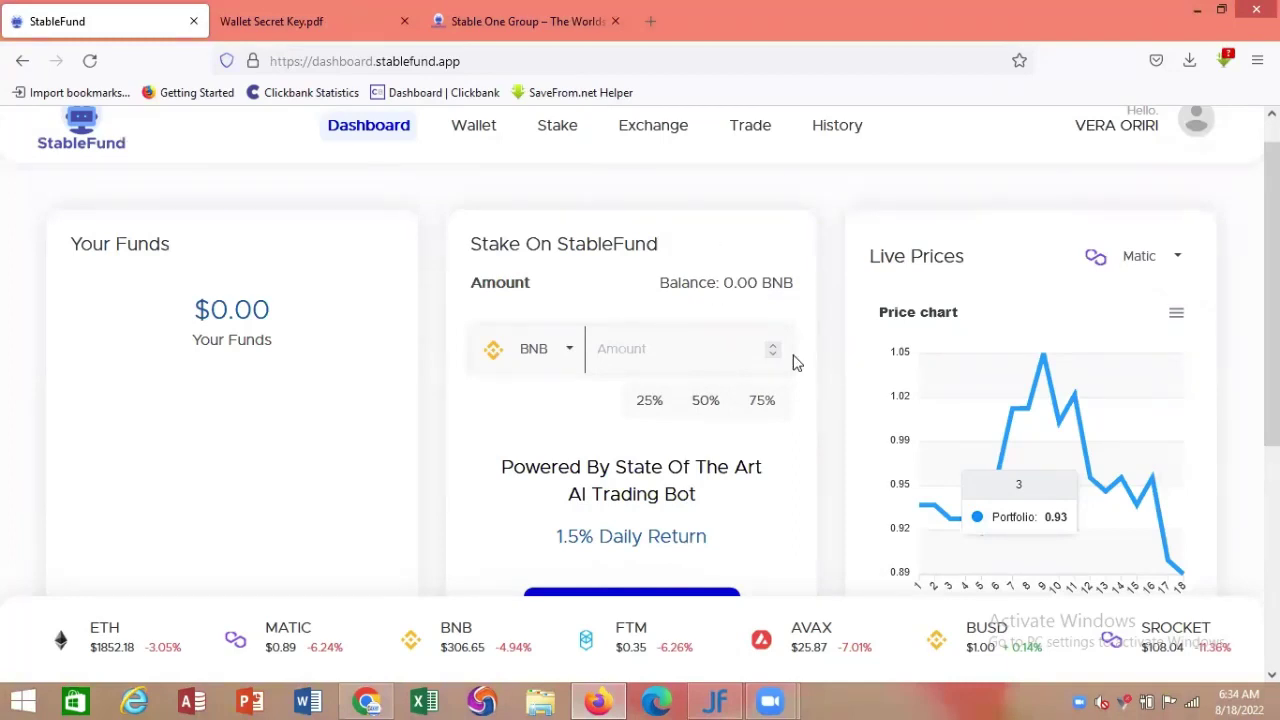
scroll(776, 298, "up", 1)
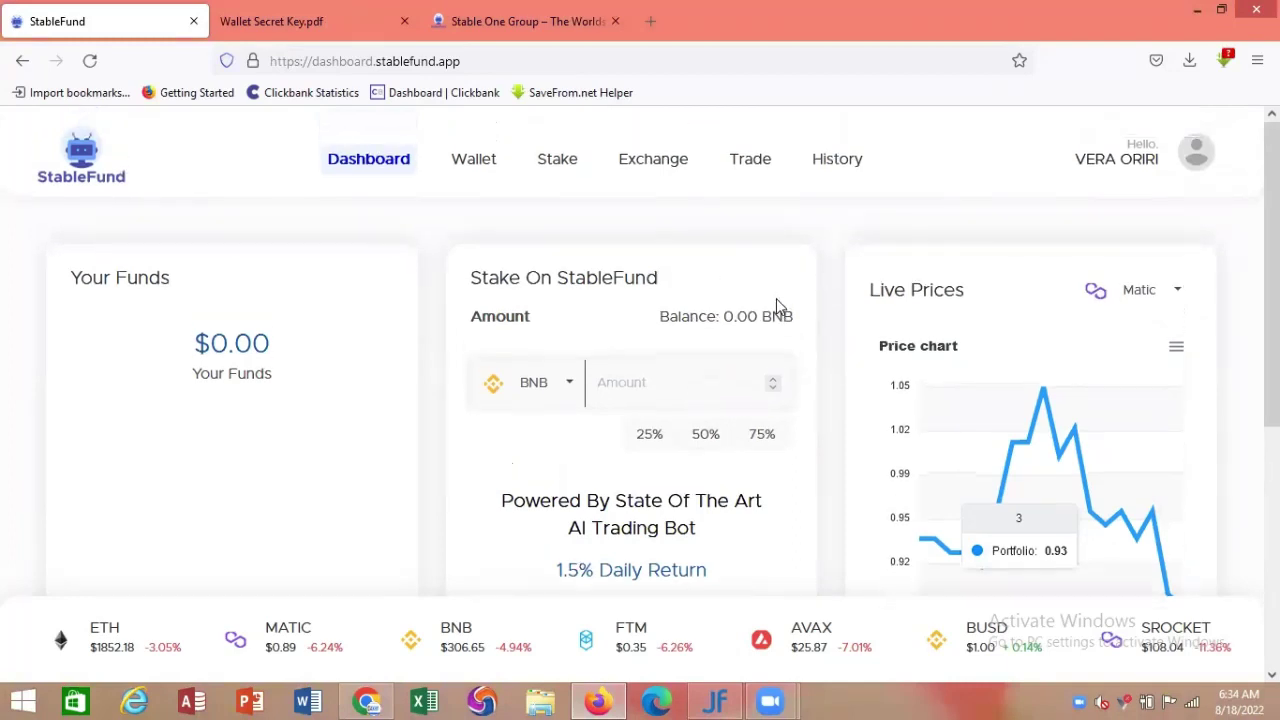
scroll(770, 315, "down", 4)
scroll(700, 345, "up", 1)
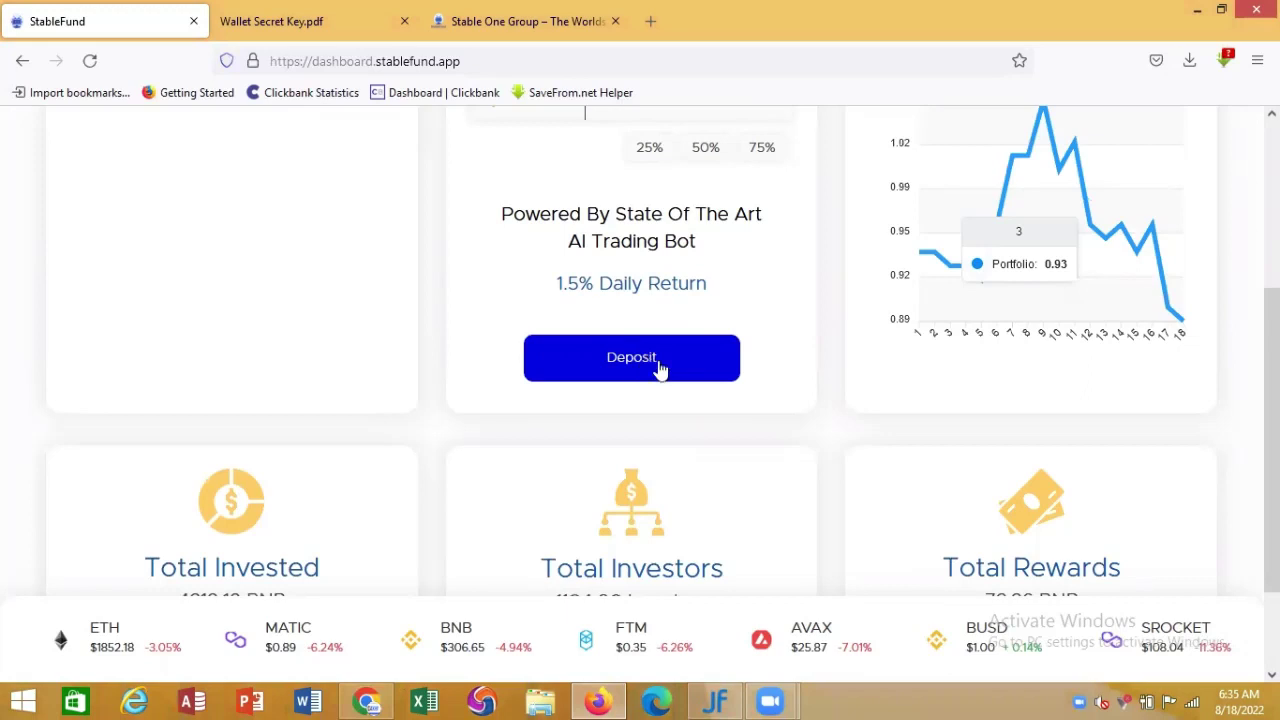
scroll(604, 375, "up", 2)
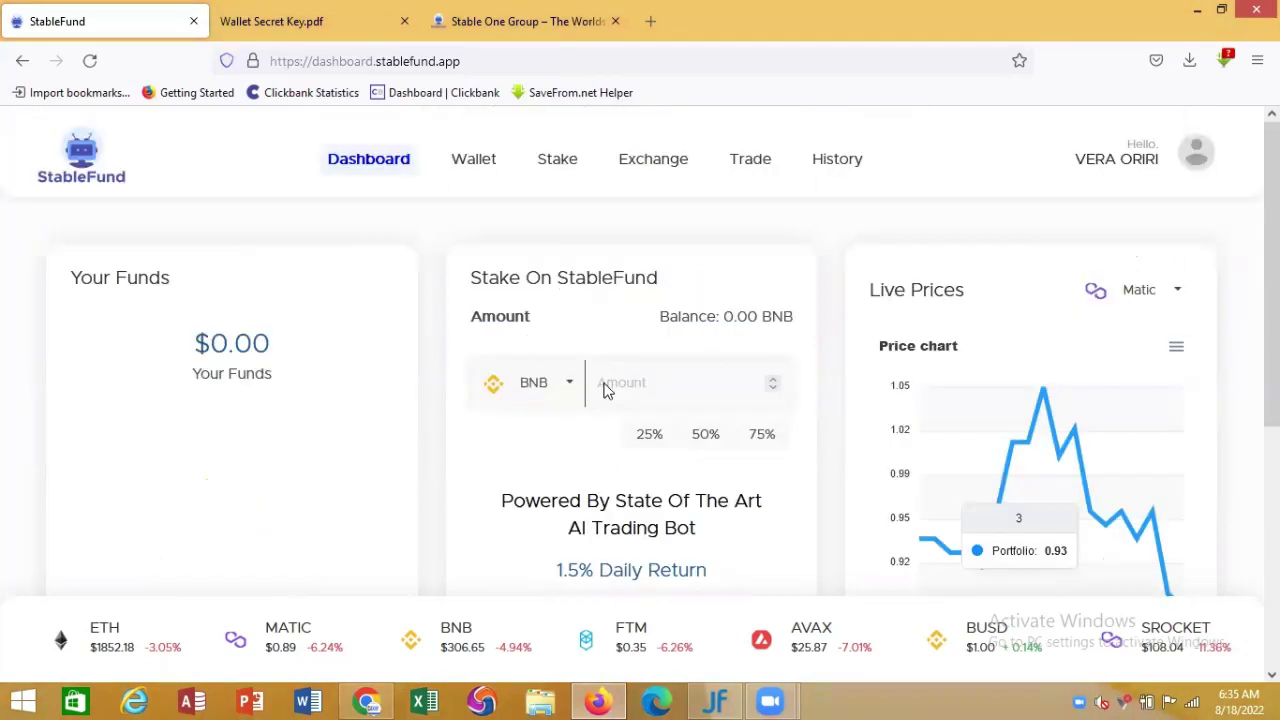
scroll(466, 176, "up", 1)
Open the Wallet page and scroll the All Coins list through FTM, AVAX, BUSD and SROCKET.
left_click(474, 162)
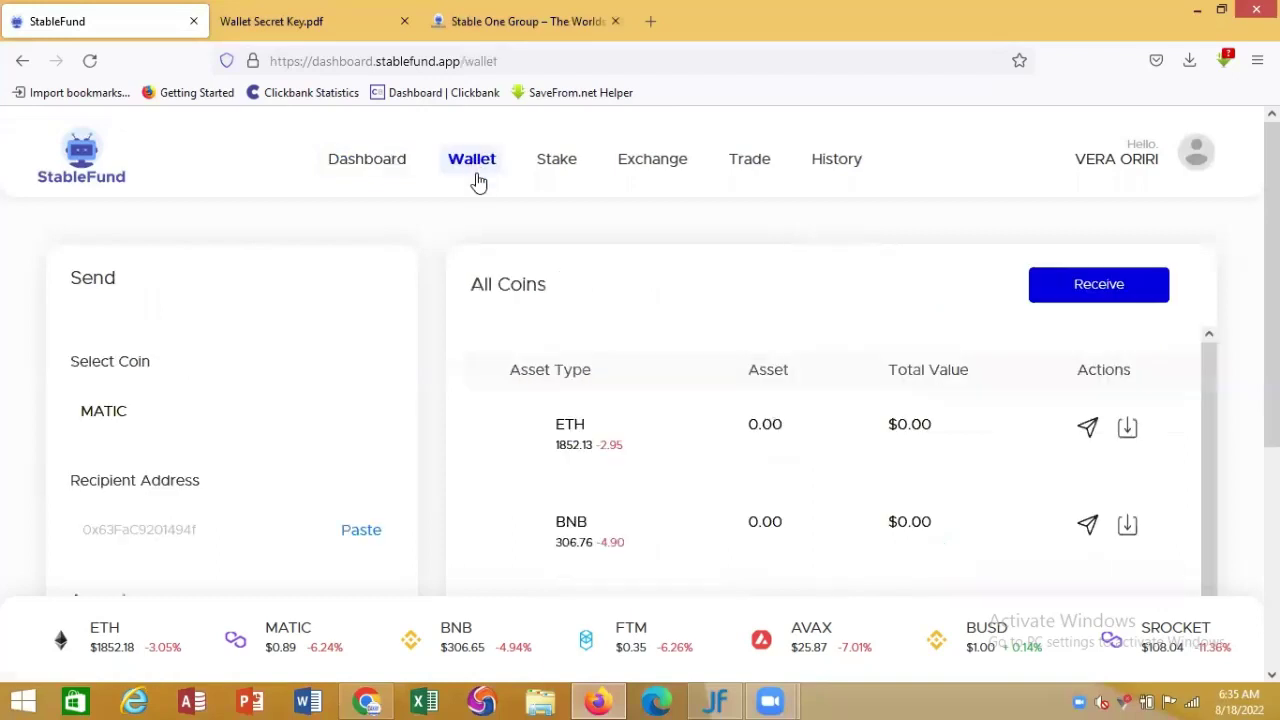
scroll(540, 252, "down", 1)
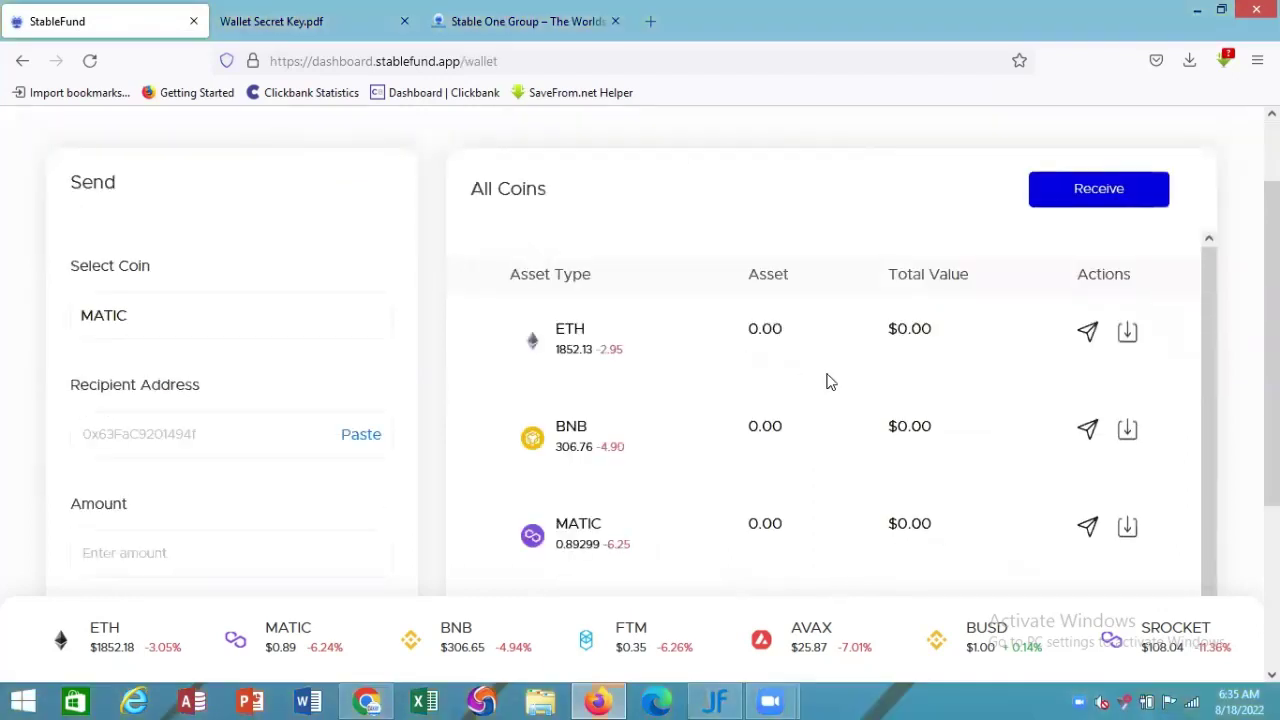
scroll(685, 397, "down", 2)
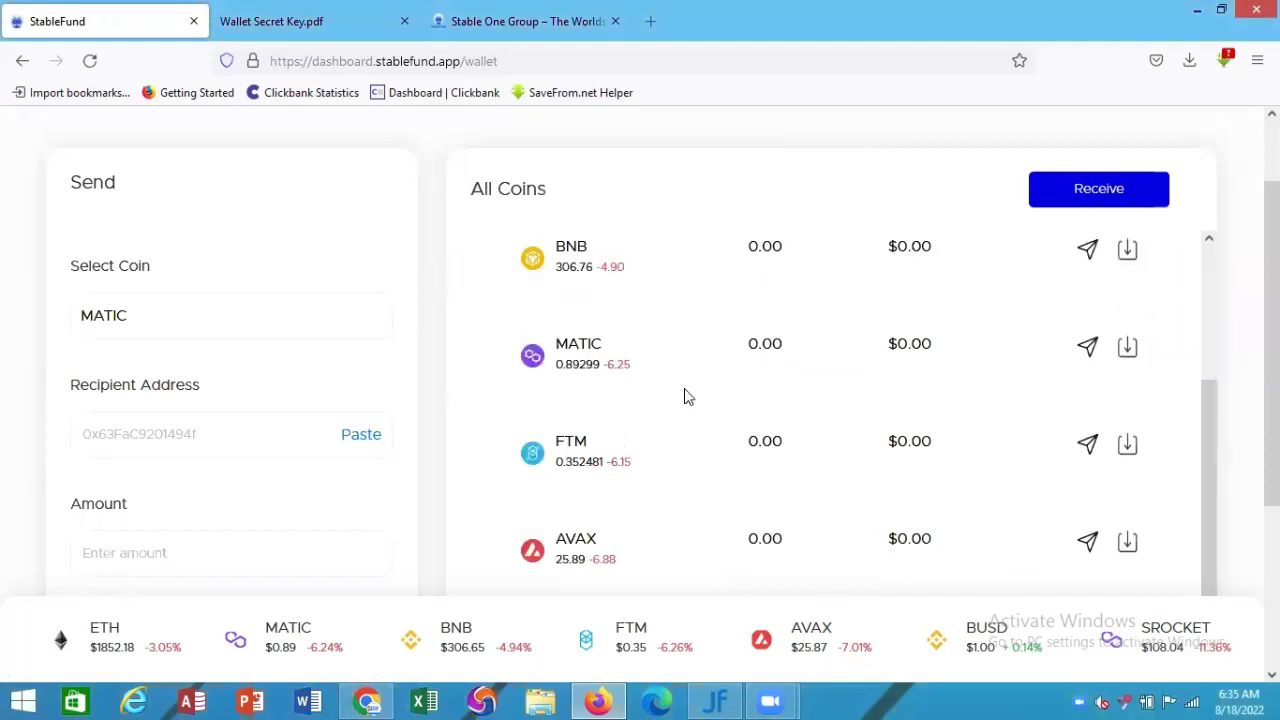
scroll(749, 457, "down", 1)
scroll(1074, 509, "down", 2)
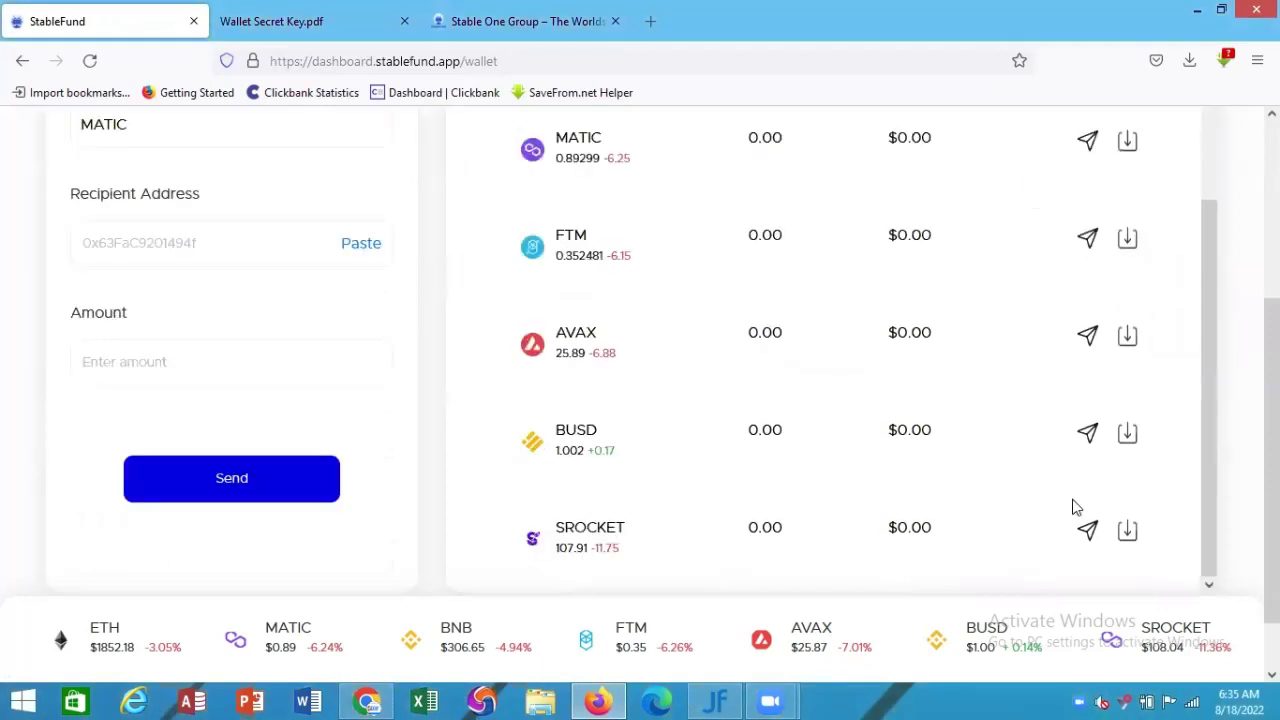
Copy the BUSD deposit address from the Receive window, then close the window.
left_click(1128, 440)
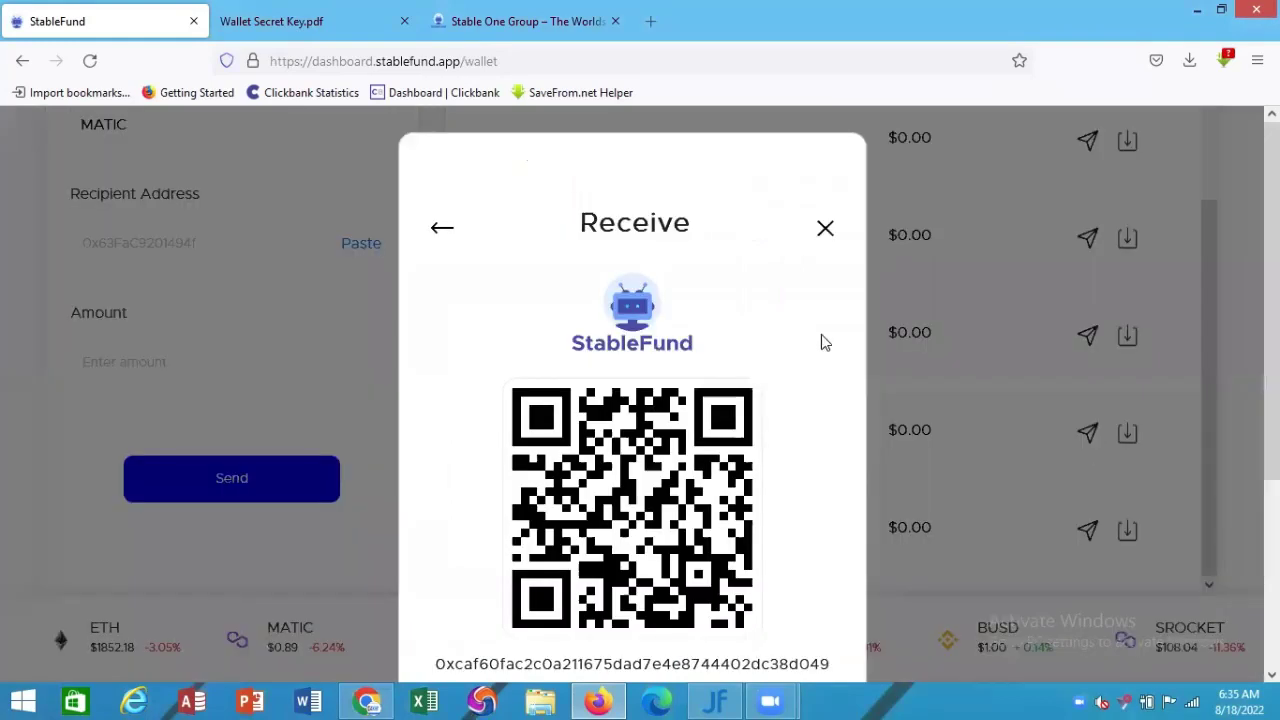
scroll(780, 420, "down", 3)
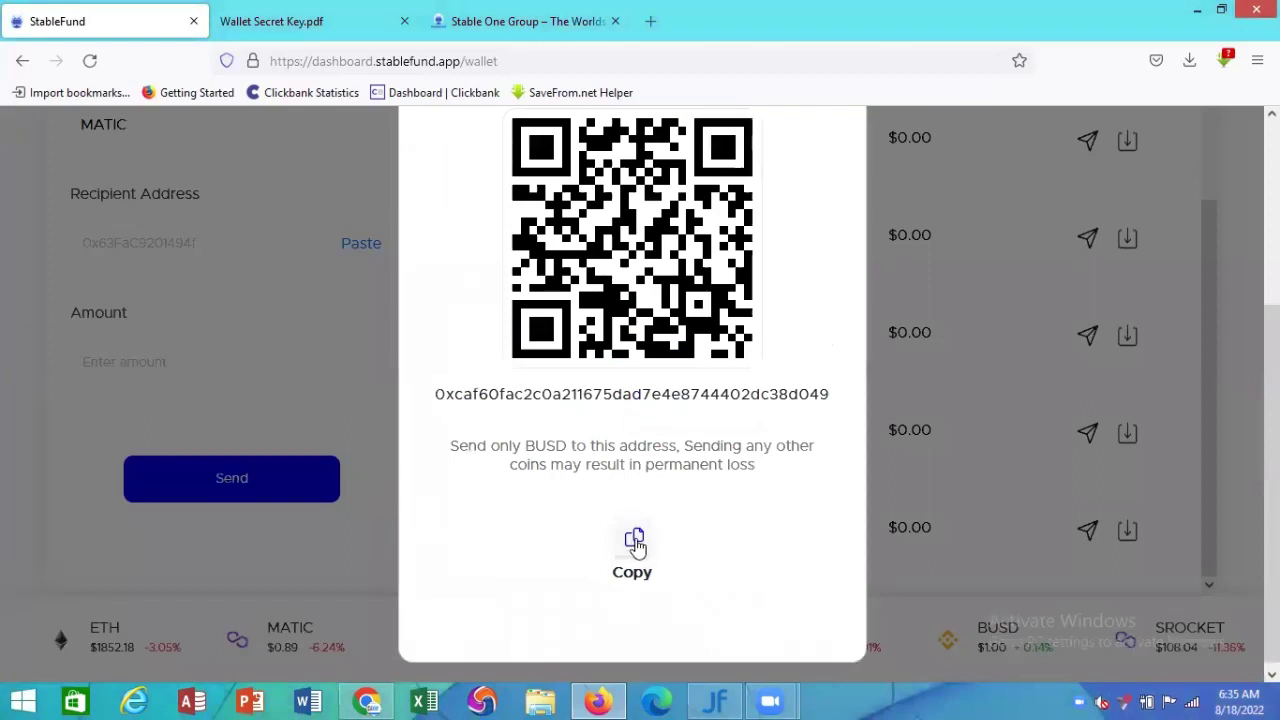
left_click(634, 545)
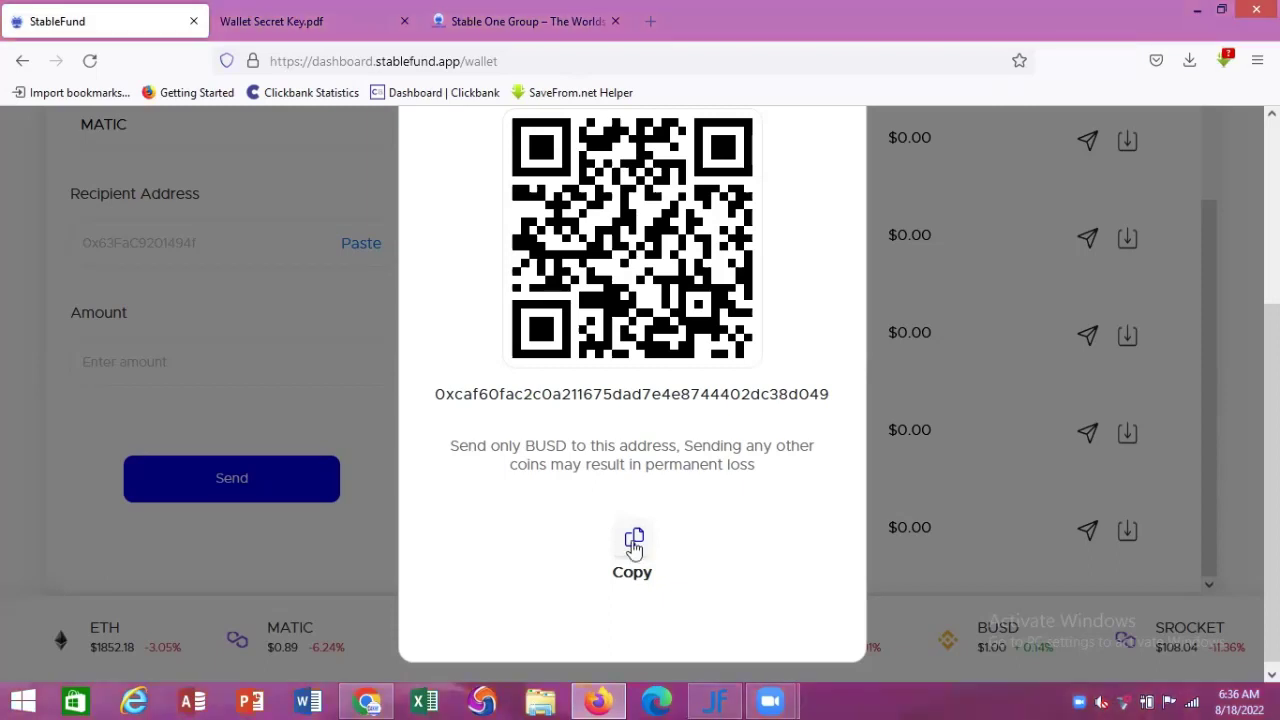
left_click(634, 548)
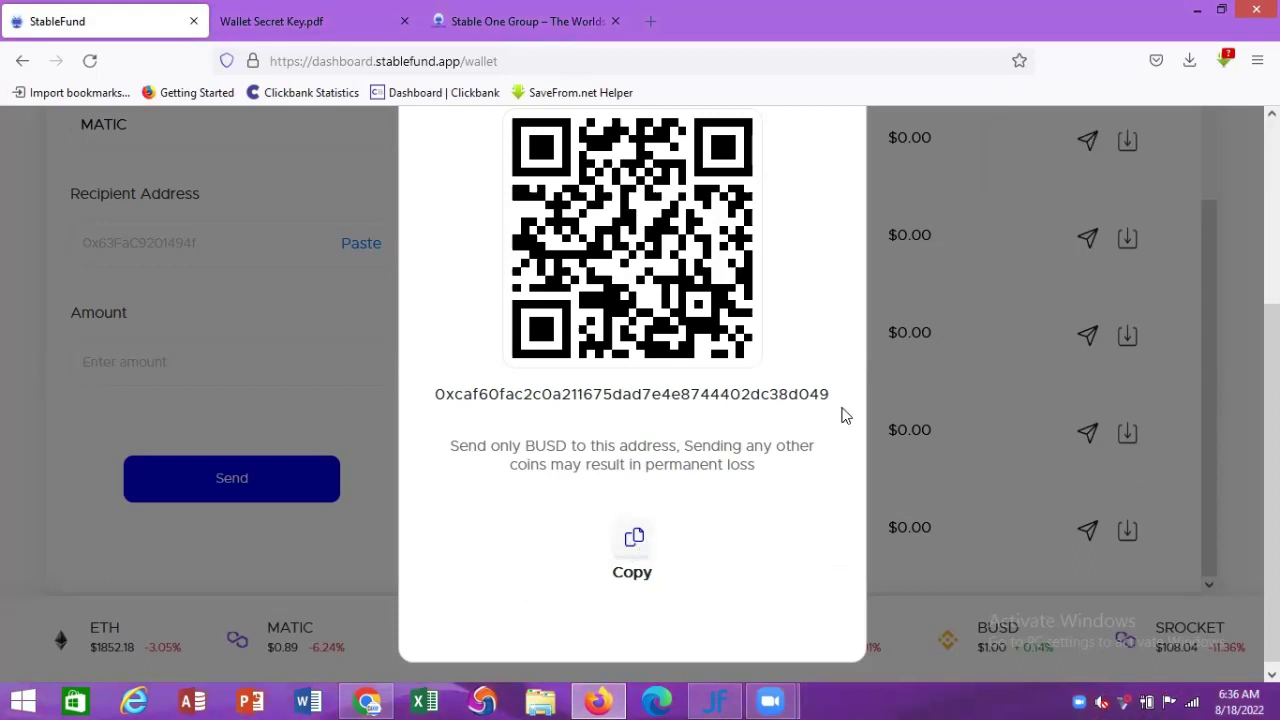
scroll(835, 300, "up", 5)
left_click(829, 238)
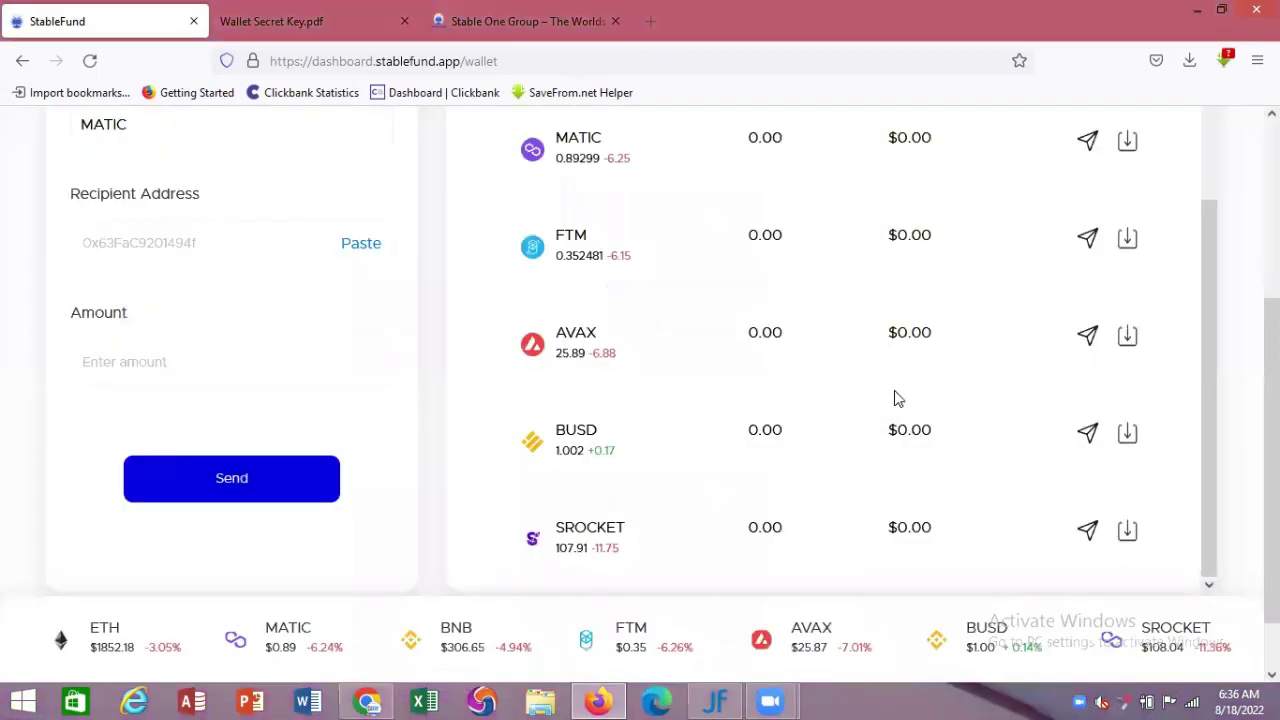
Scroll to the top of the Wallet page and go to the Dashboard.
scroll(779, 390, "up", 2)
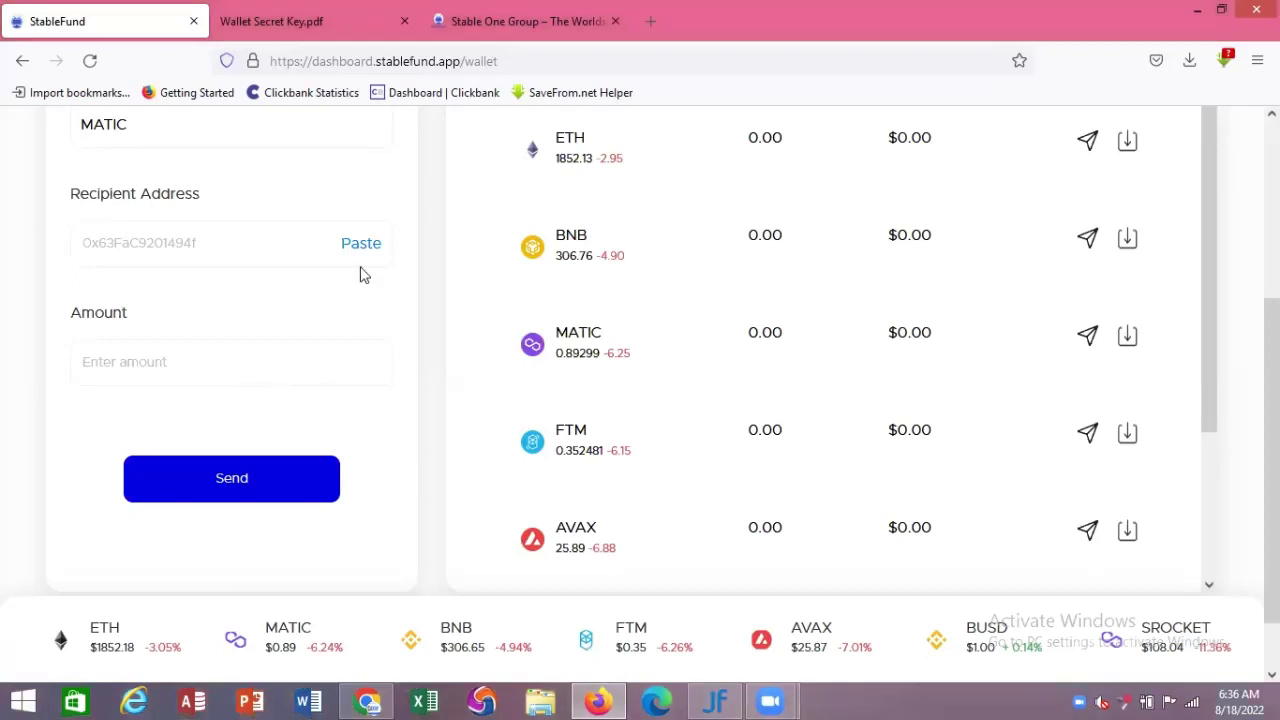
scroll(376, 200, "up", 3)
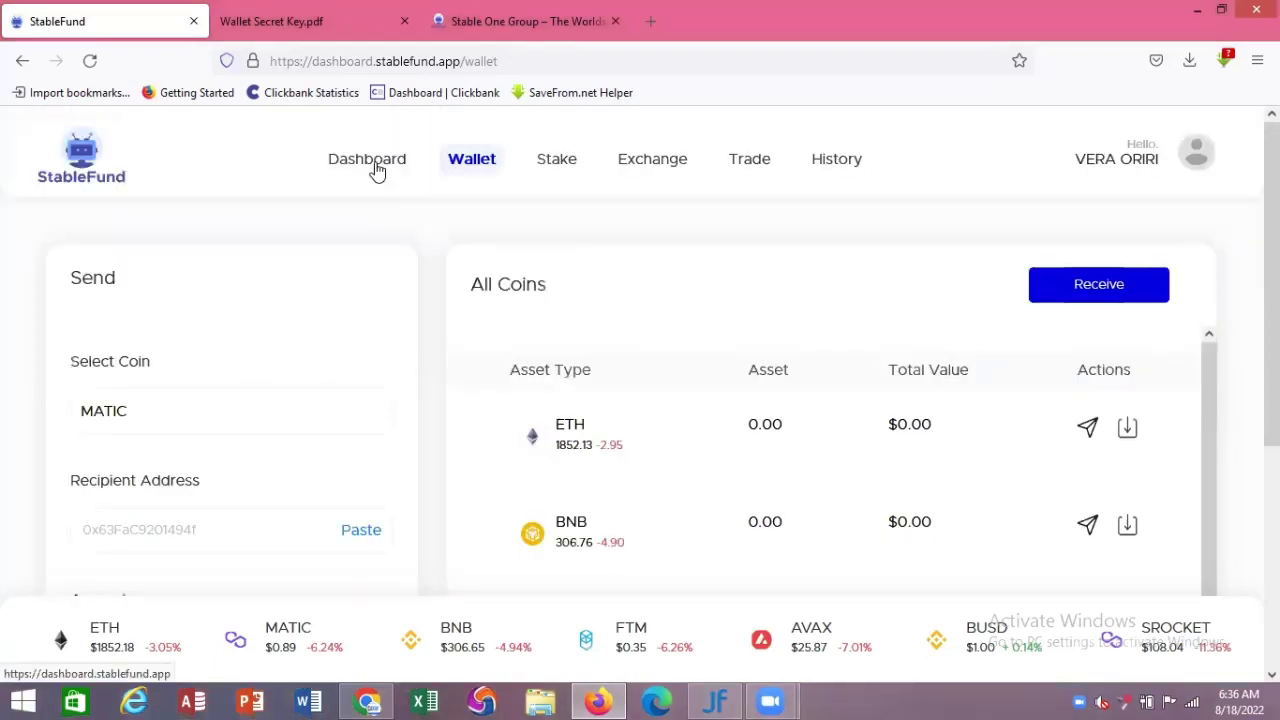
left_click(377, 170)
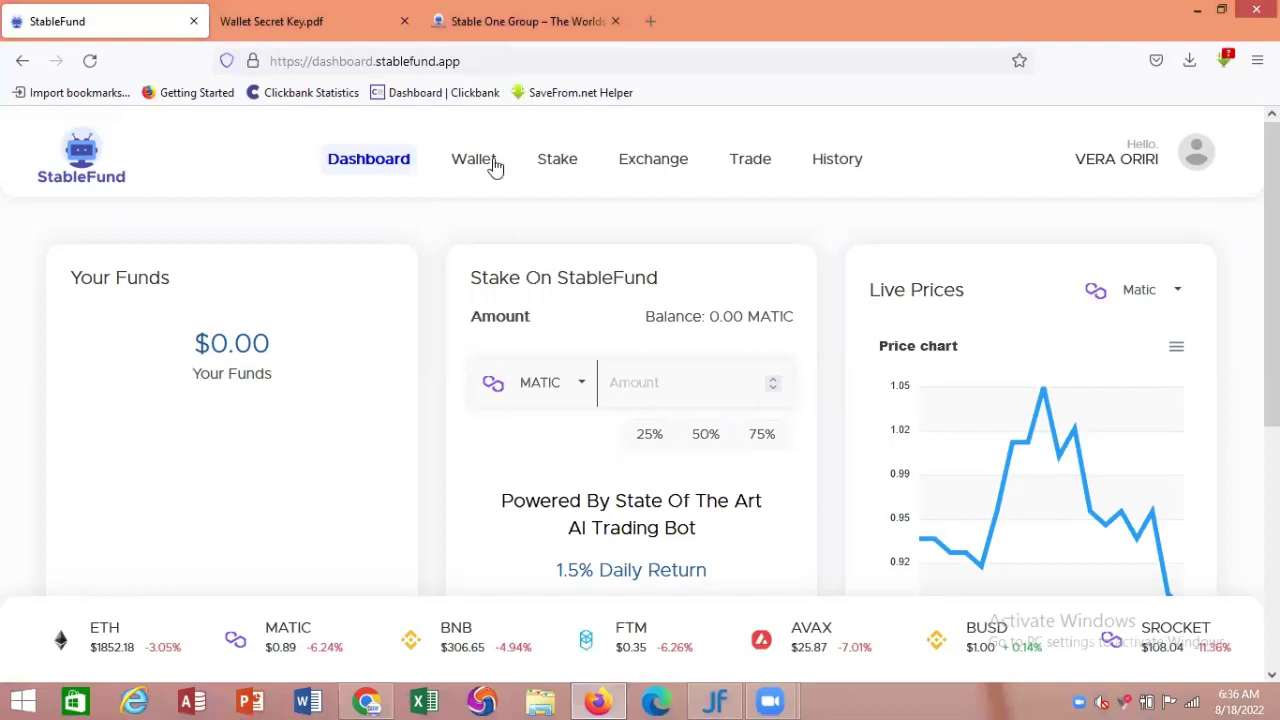
Go to the Stake page and open the coin dropdown in the New Deposit panel.
left_click(560, 162)
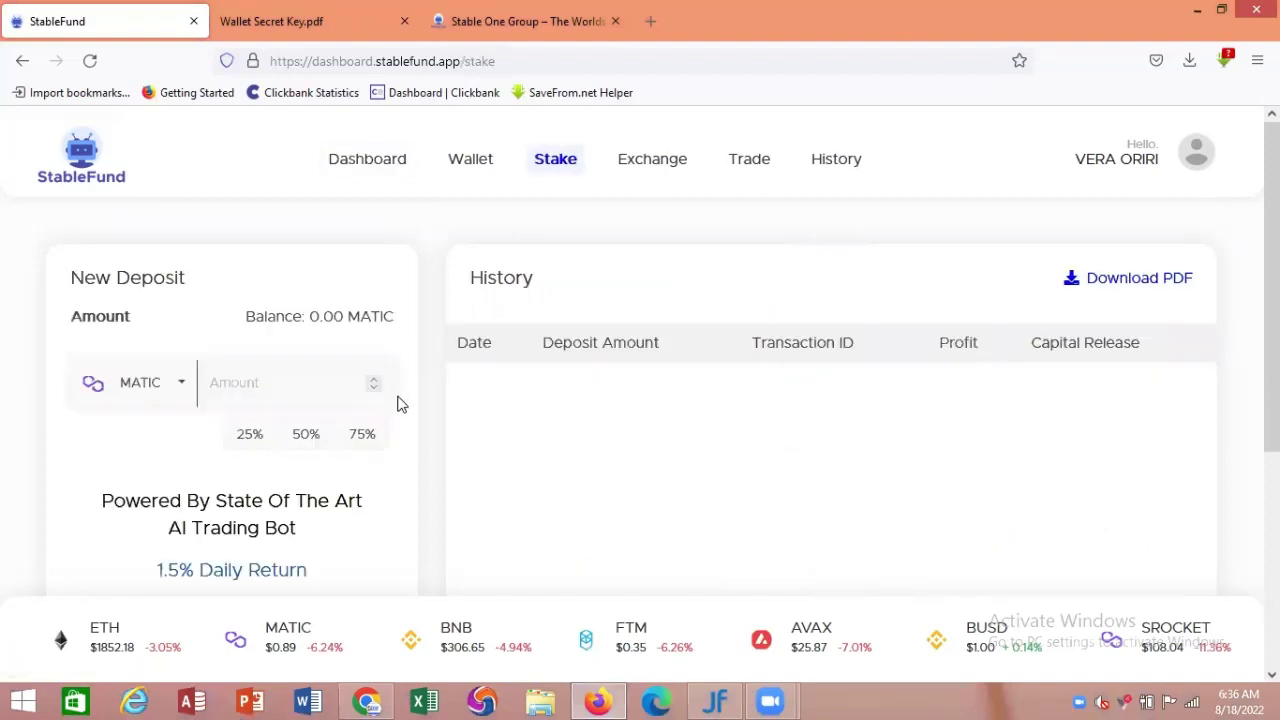
scroll(340, 434, "down", 1)
scroll(314, 415, "down", 3)
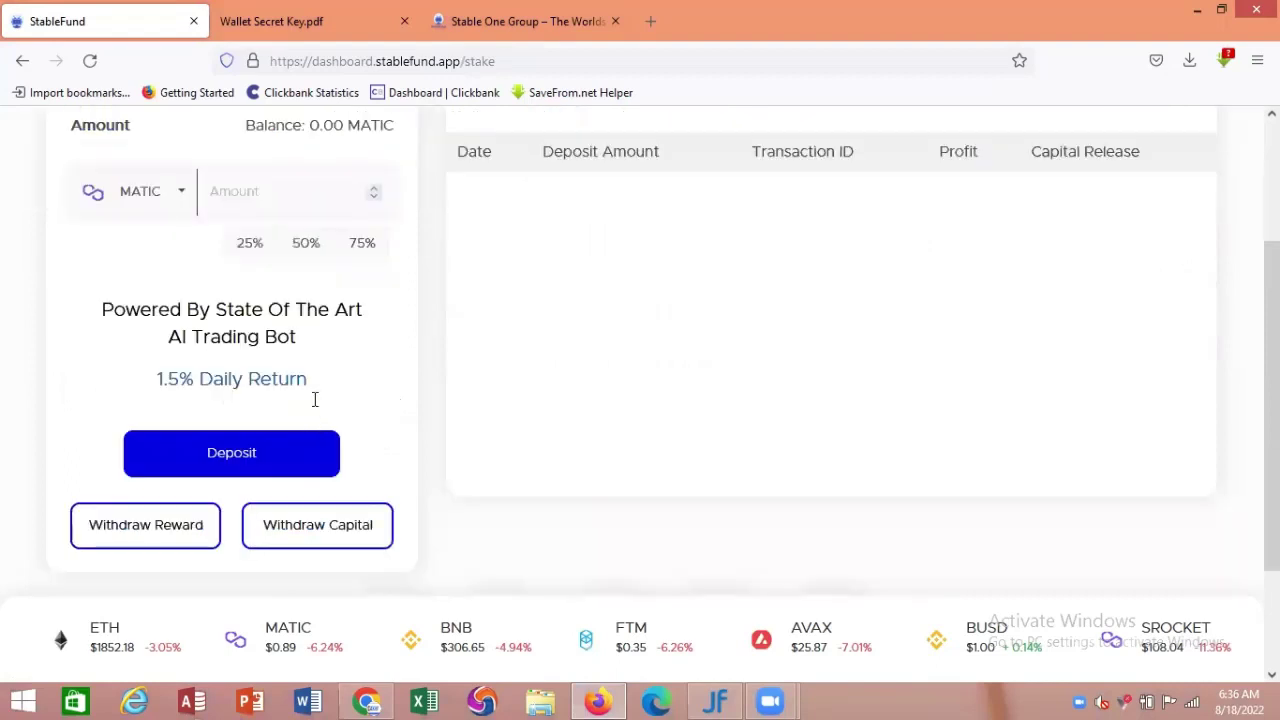
scroll(314, 399, "up", 4)
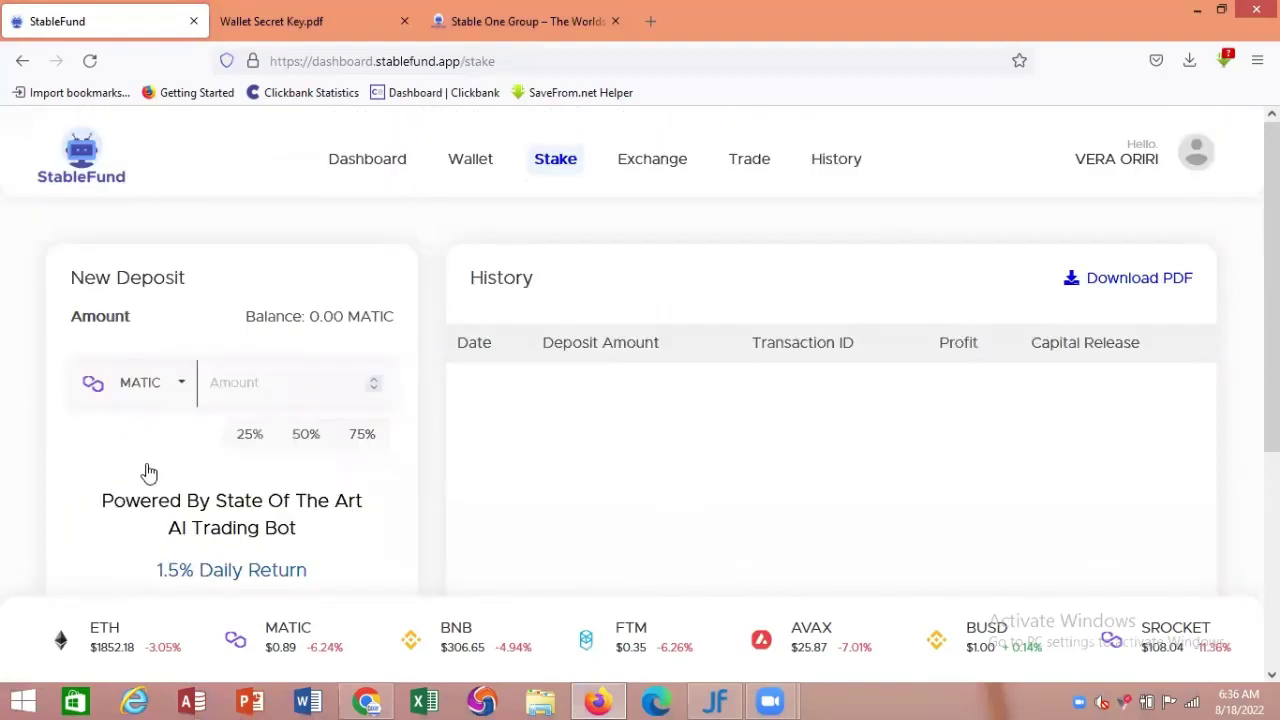
left_click(162, 390)
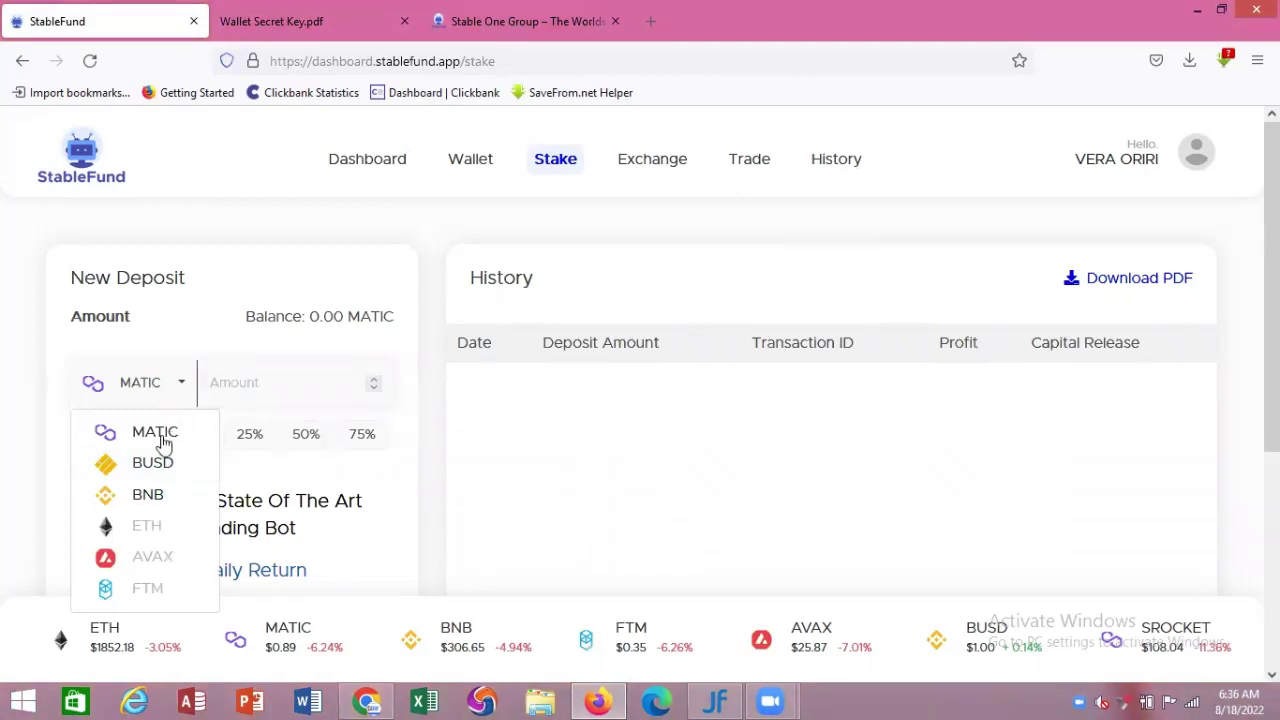
Choose BUSD as the deposit coin and enter an amount of 100.
left_click(158, 466)
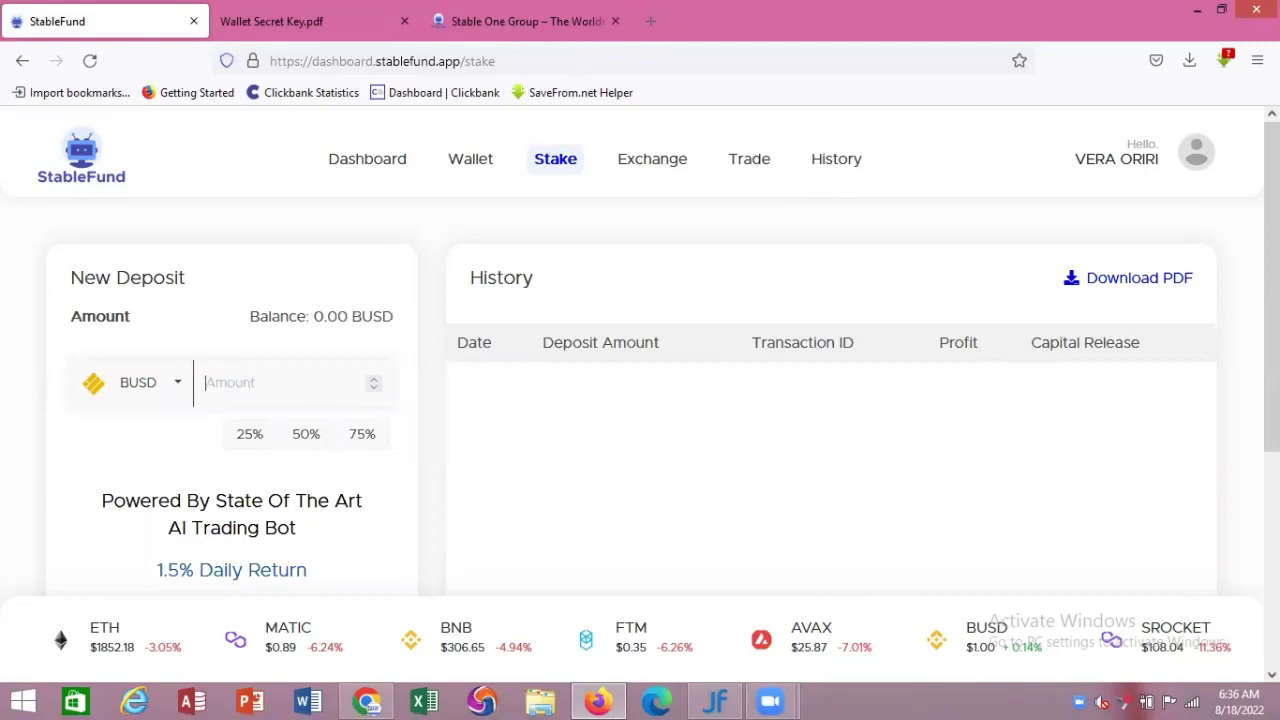
type("100")
key("BackSpace")
key("BackSpace")
key("BackSpace")
type("98")
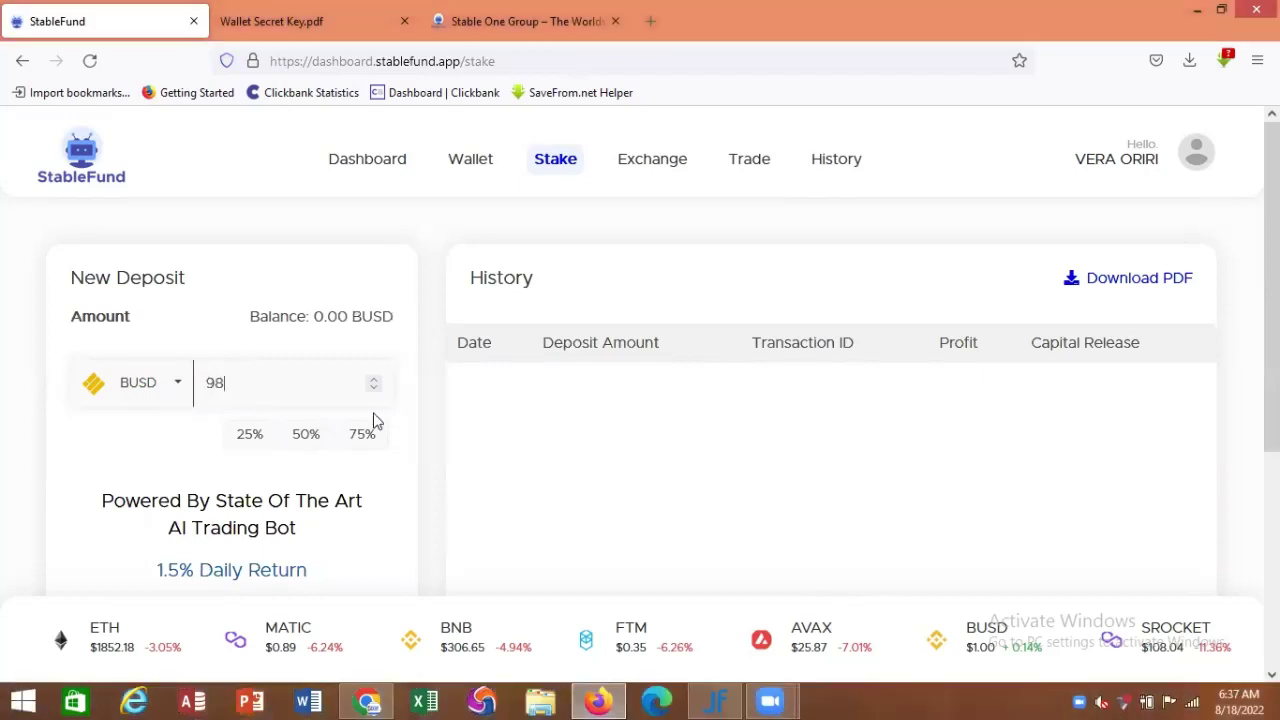
scroll(280, 512, "down", 1)
scroll(249, 457, "down", 1)
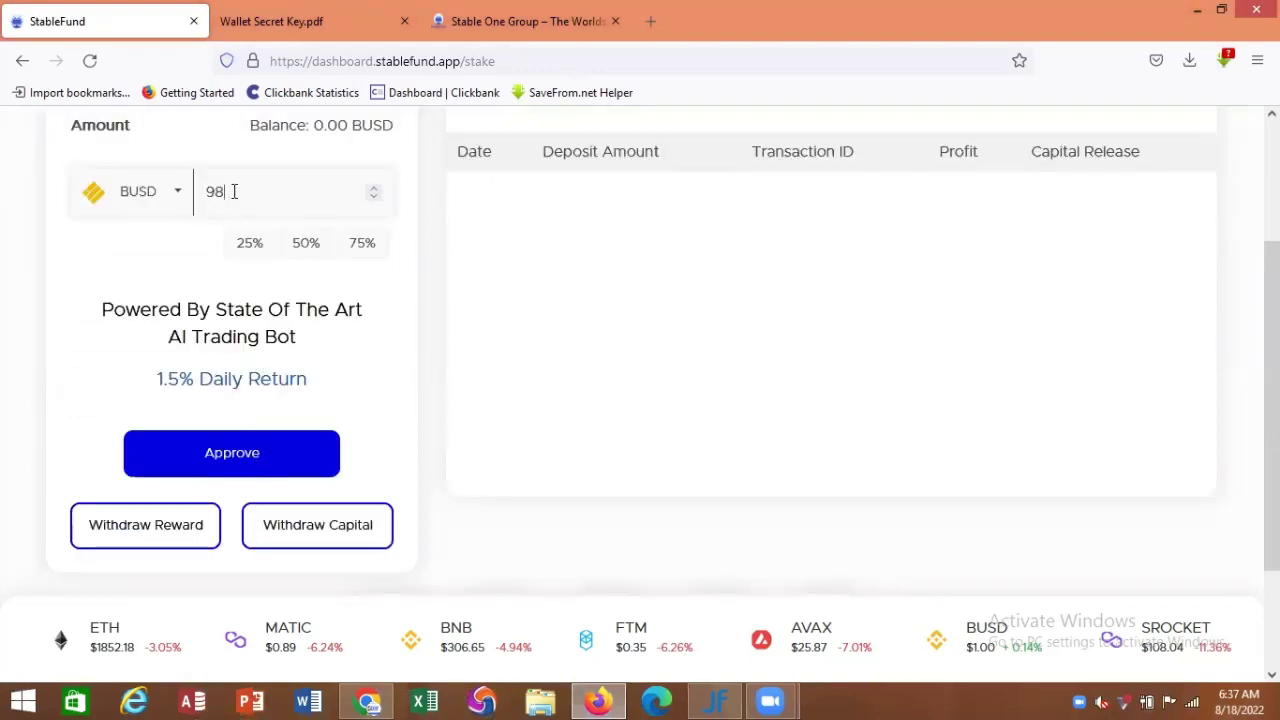
key("BackSpace")
key("BackSpace")
type("10")
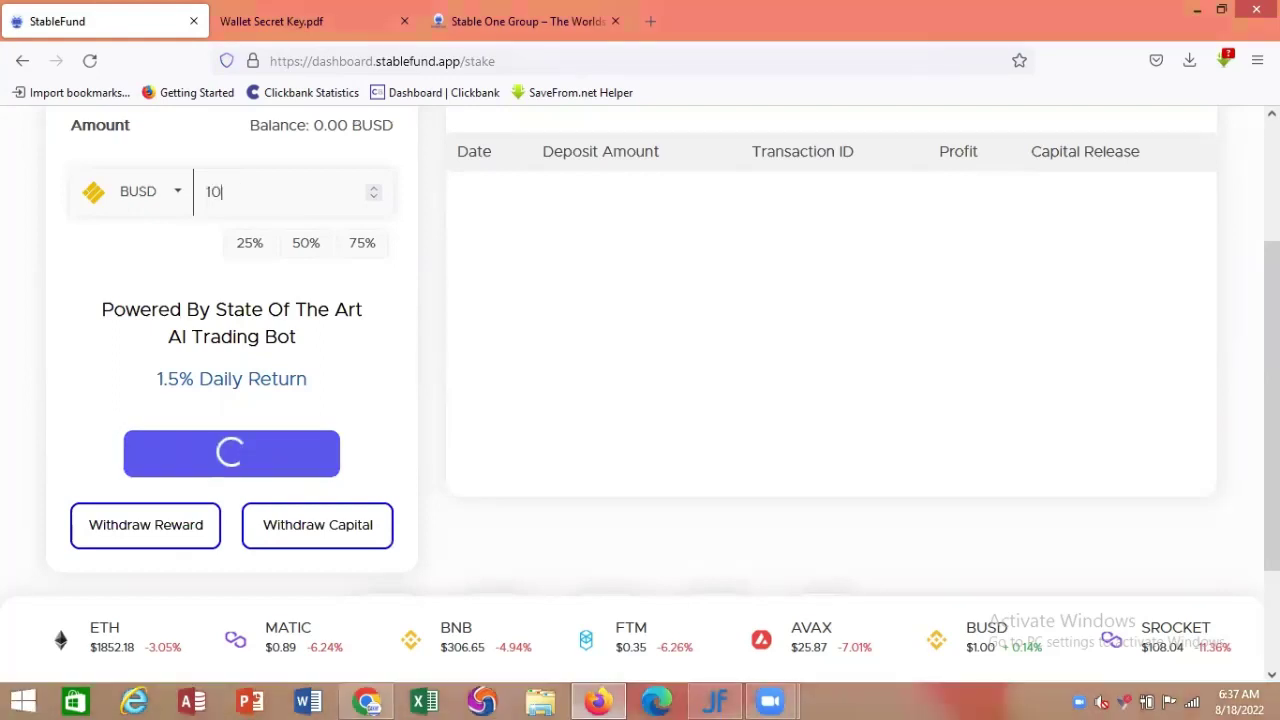
type("0")
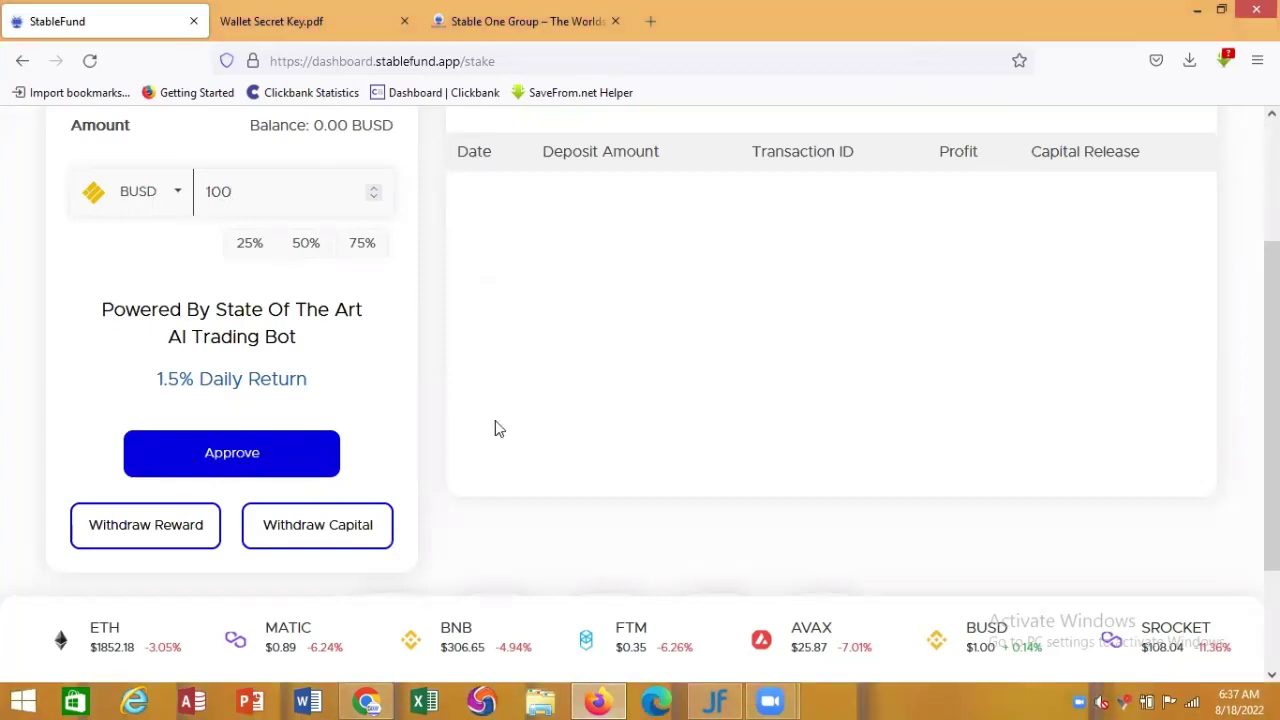
scroll(495, 430, "up", 3)
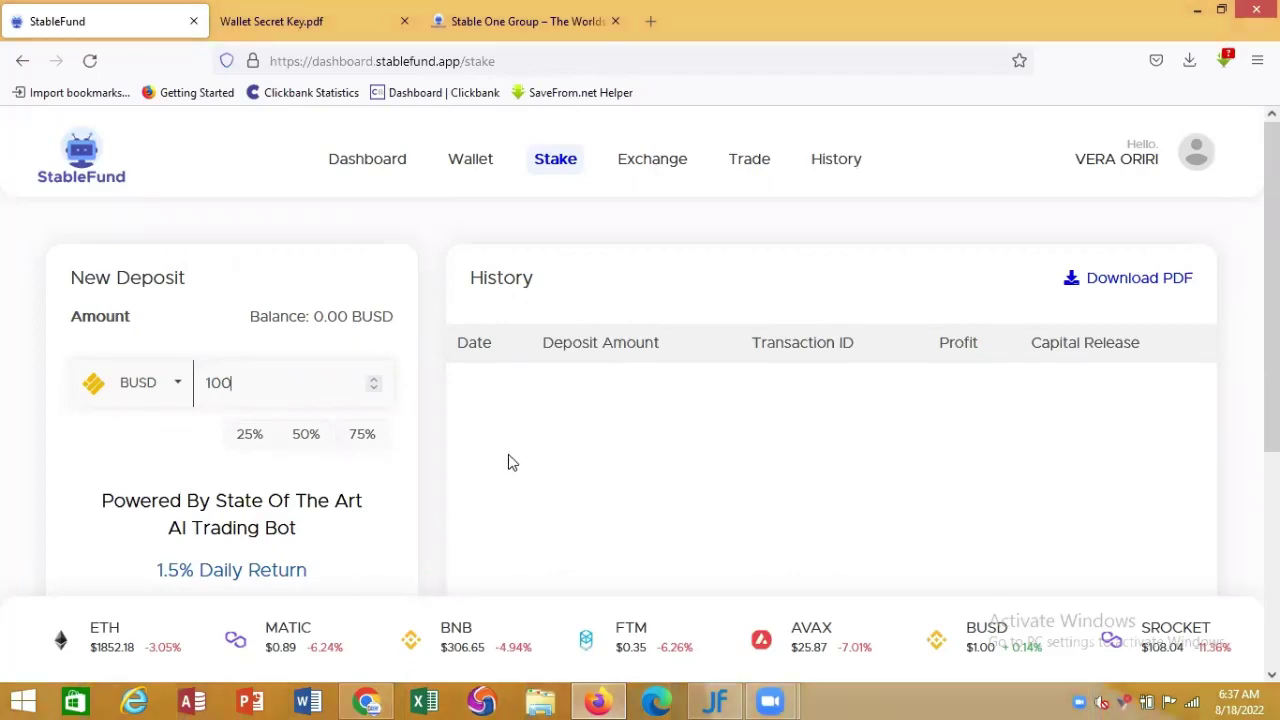
scroll(303, 420, "down", 1)
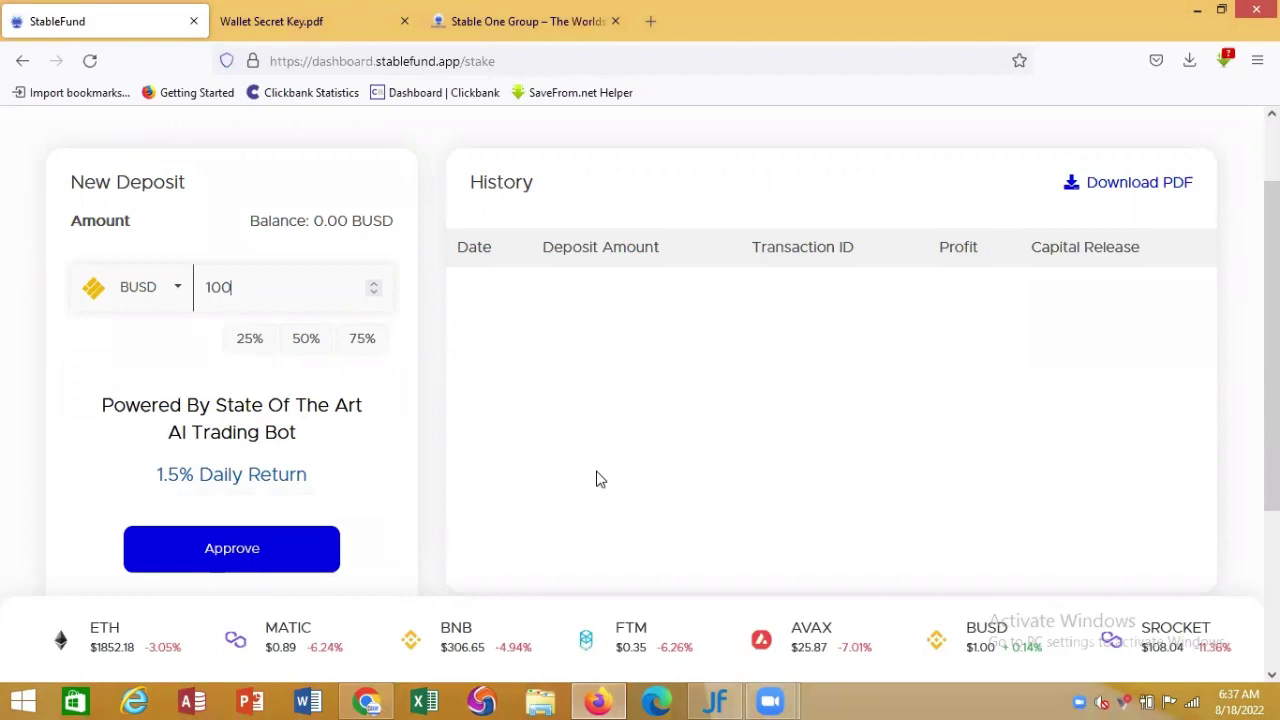
scroll(490, 395, "up", 1)
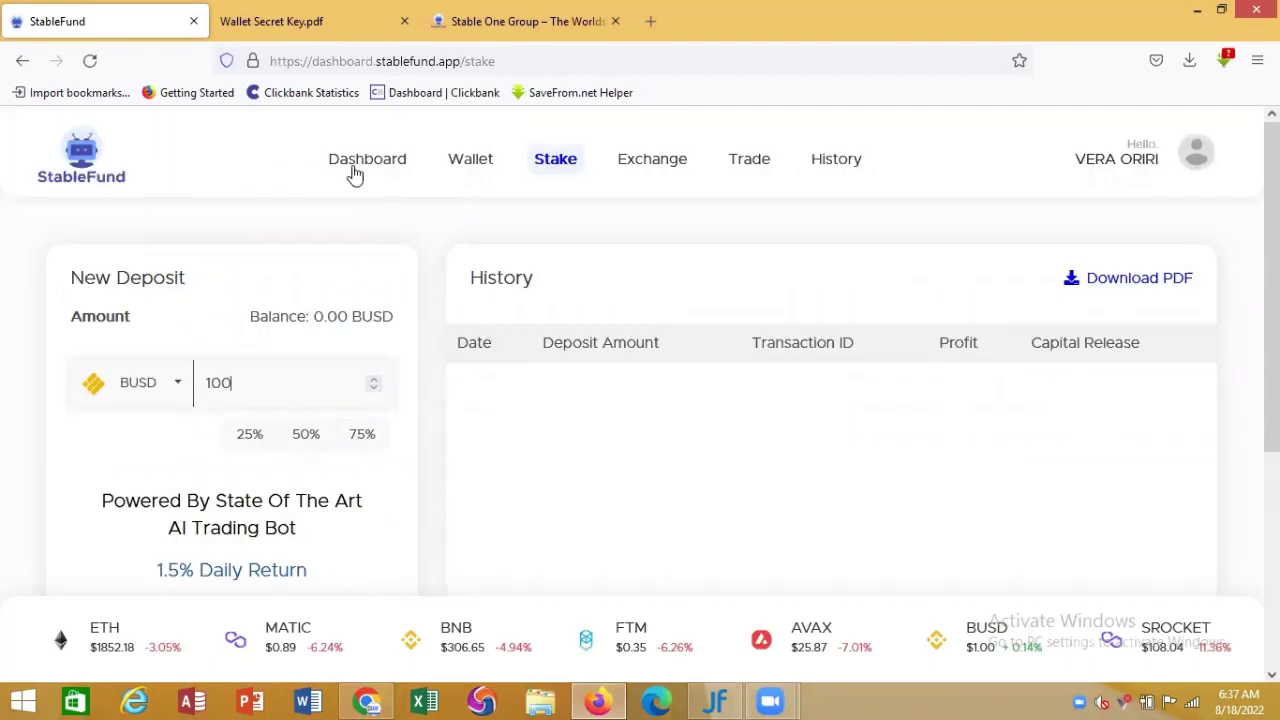
scroll(806, 320, "down", 4)
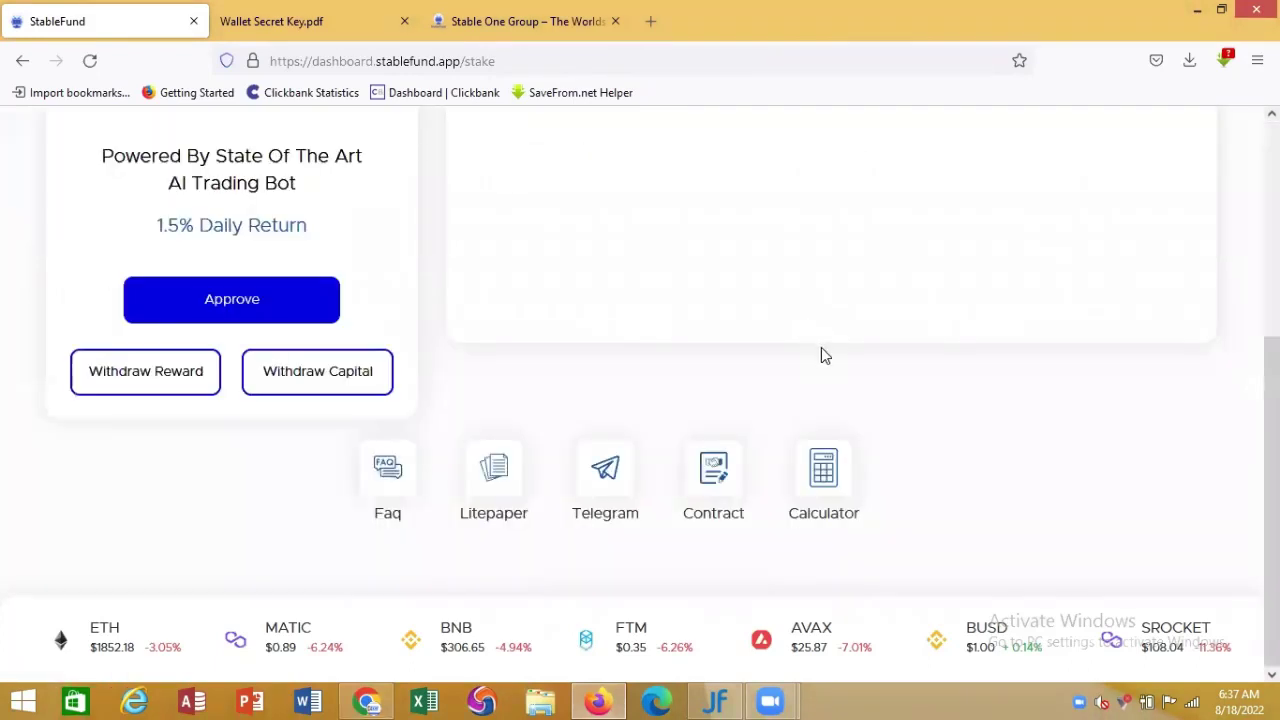
Switch the earnings calculator to BUSD, view its zero deposit and reward figures, and close it.
left_click(821, 488)
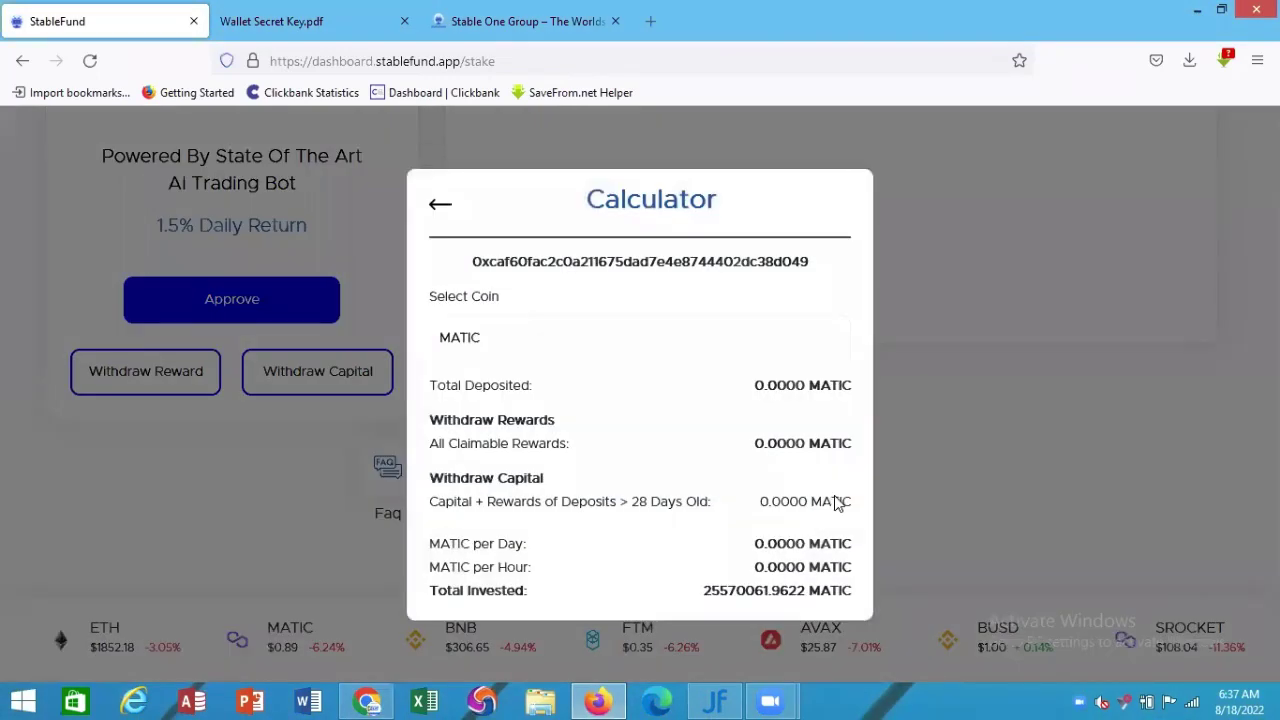
left_click(562, 346)
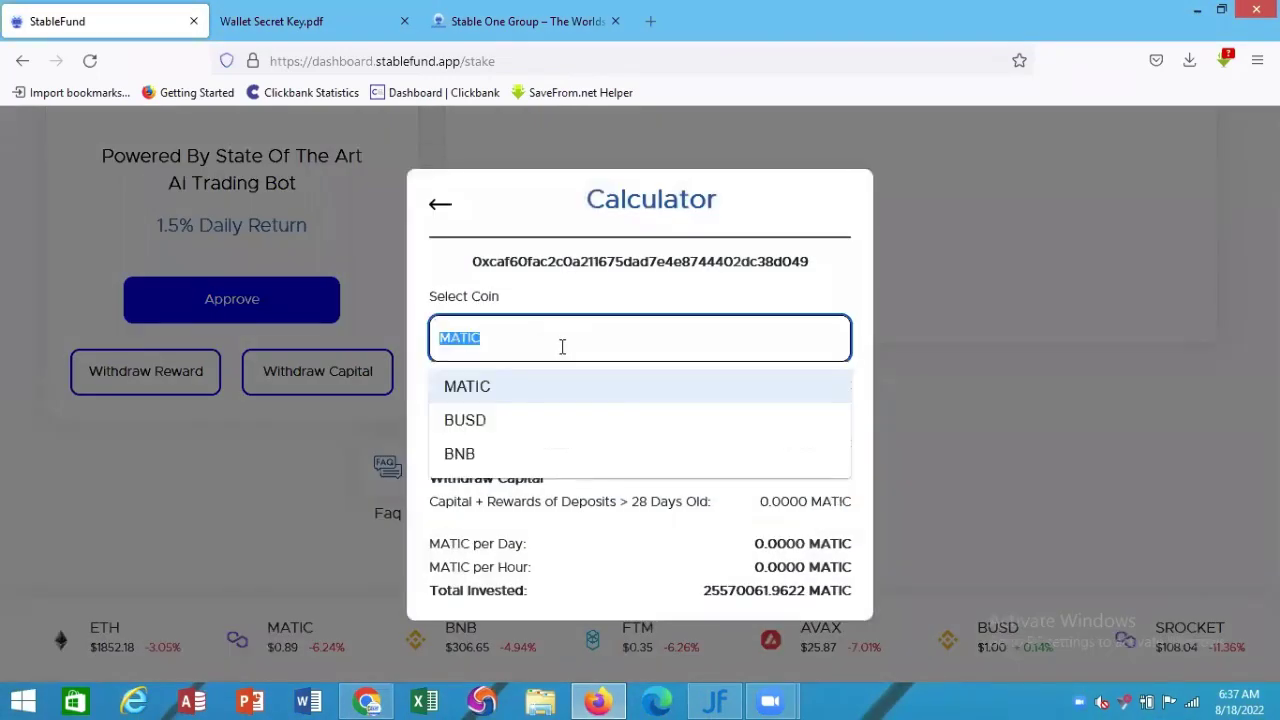
left_click(534, 428)
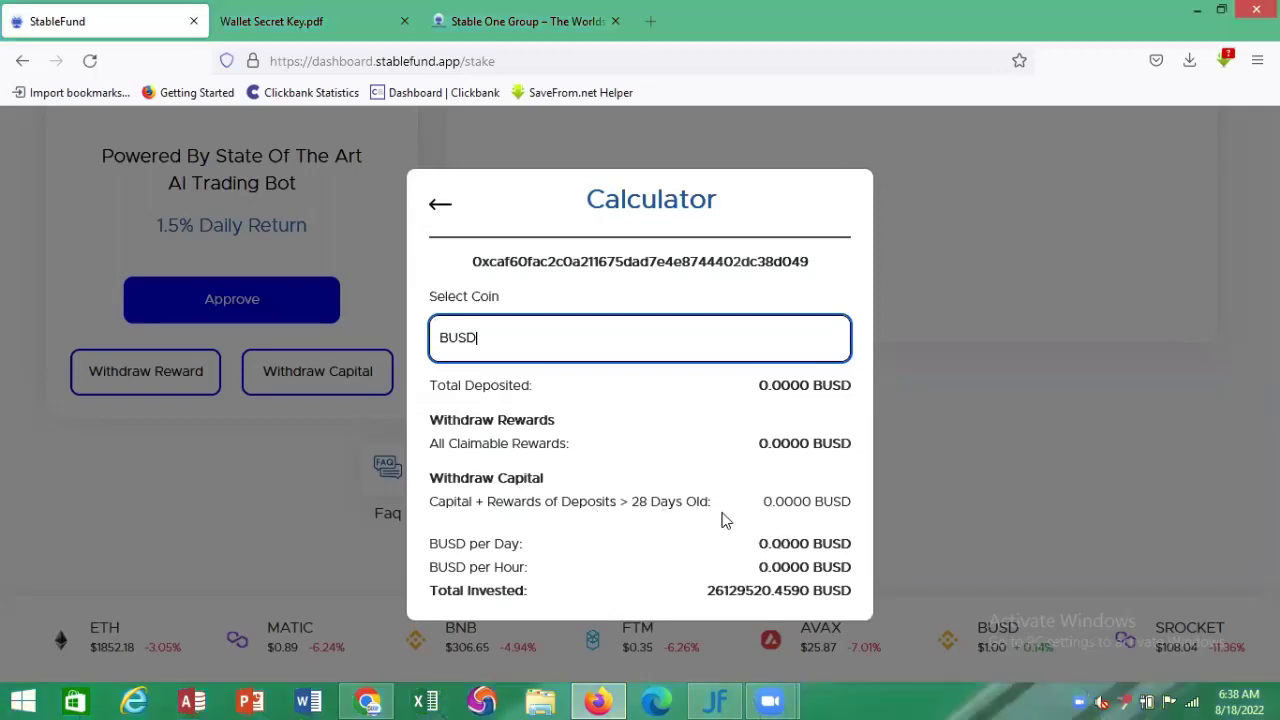
left_click(432, 215)
Return from the calculator to the stake form still holding 100 BUSD.
scroll(560, 363, "up", 2)
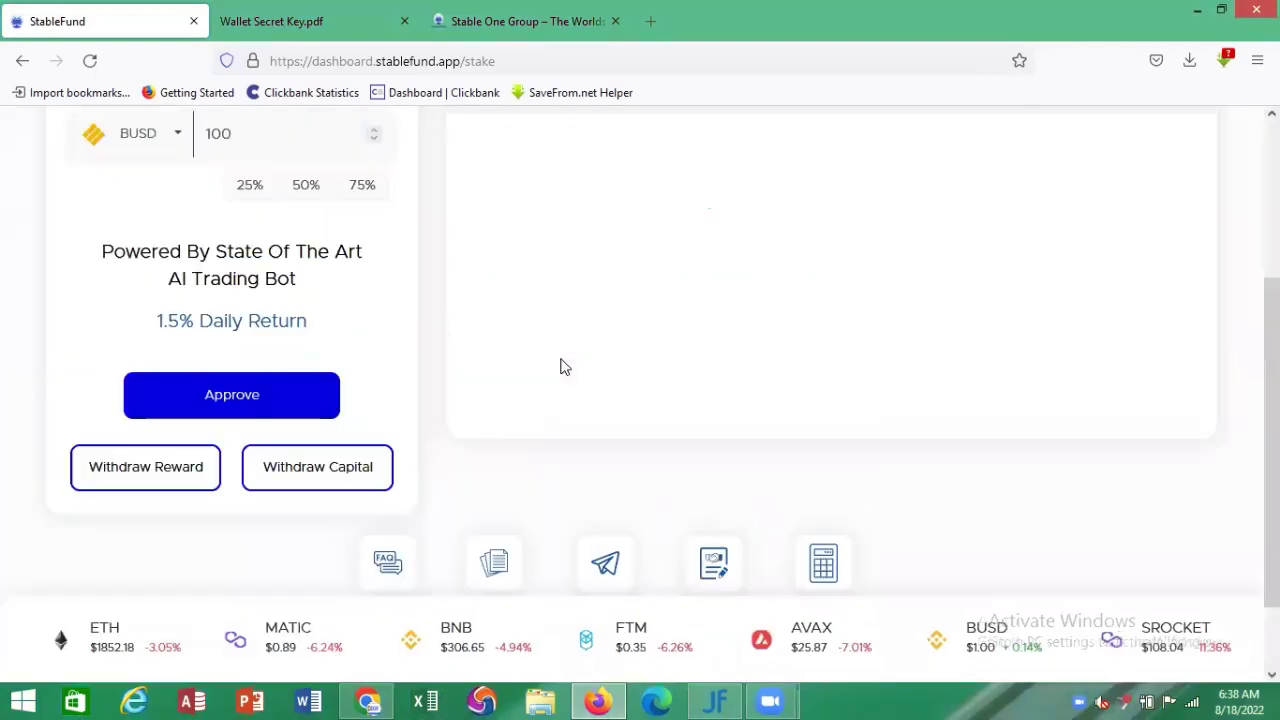
scroll(836, 488, "down", 2)
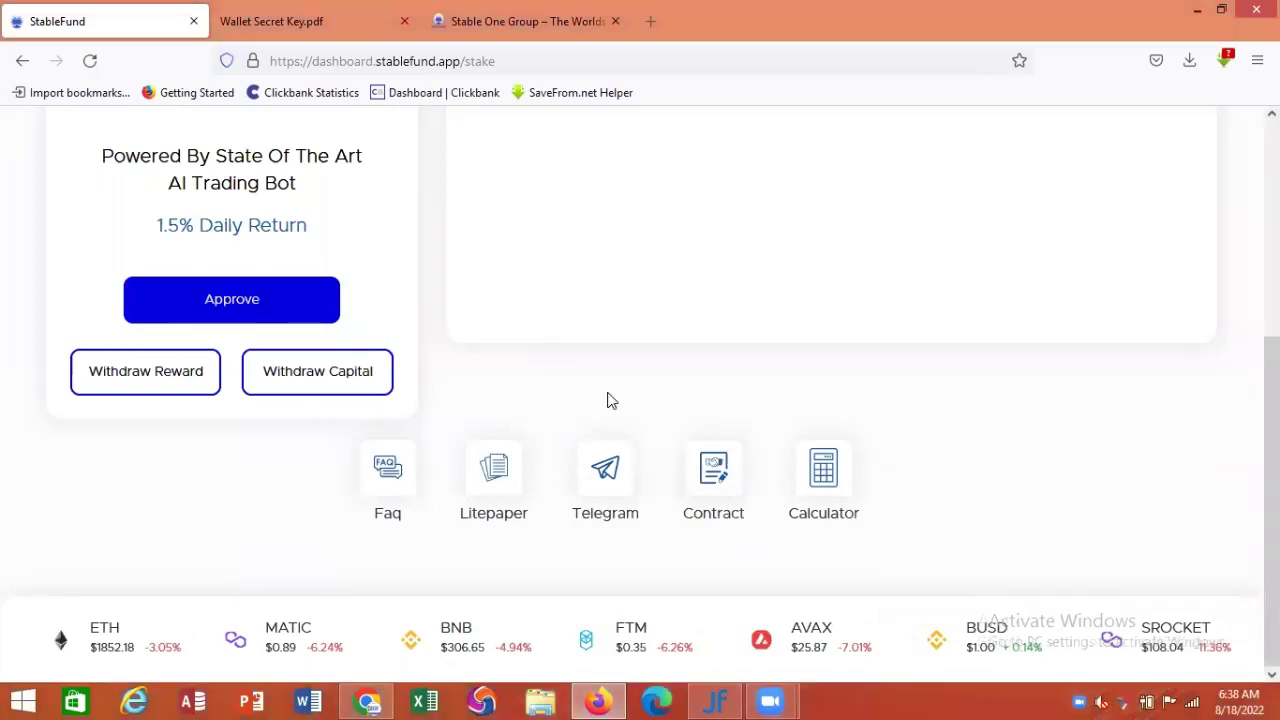
scroll(600, 401, "up", 6)
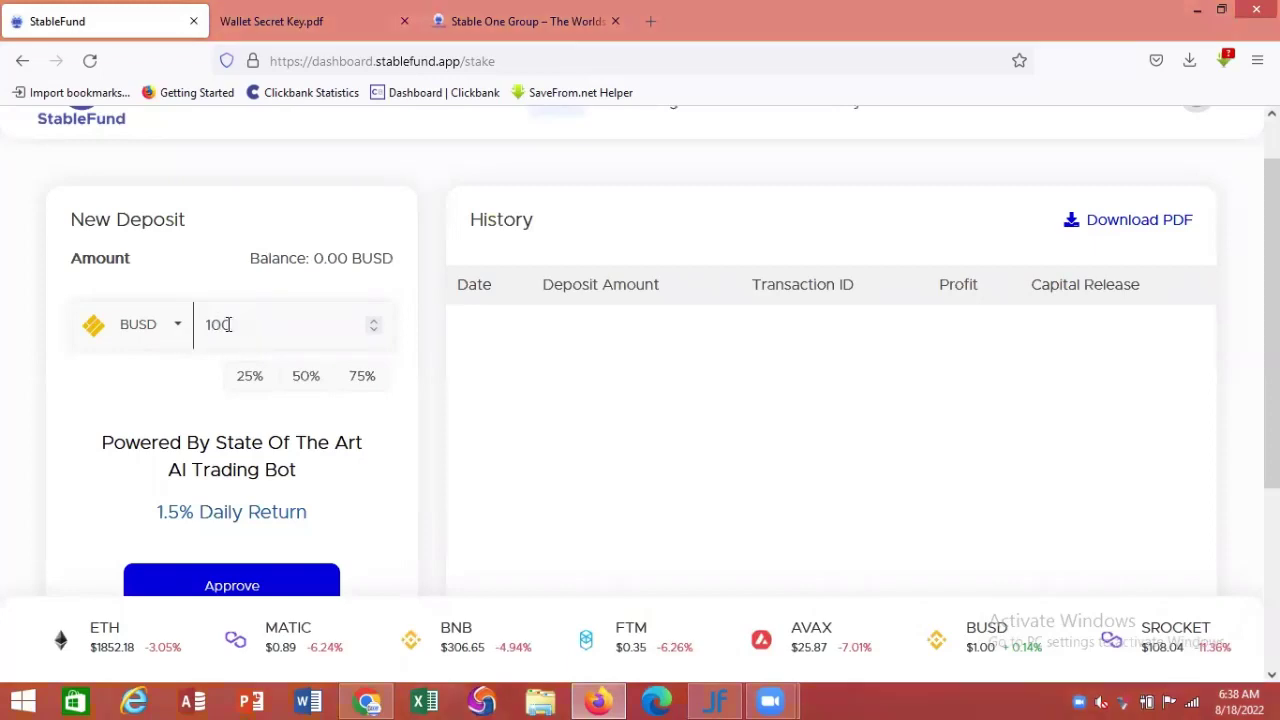
left_click(226, 324)
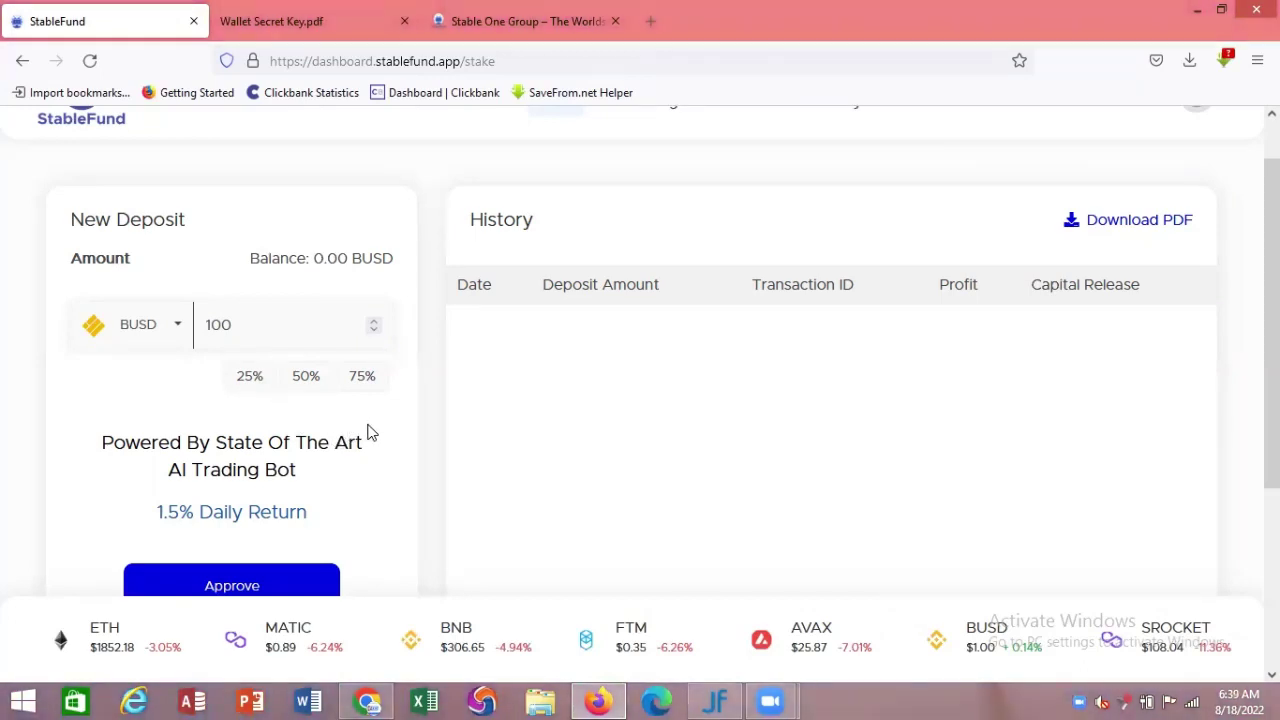
Scroll to the footer and open the Stable.Fund-Light-Paper.pdf litepaper.
scroll(368, 432, "down", 2)
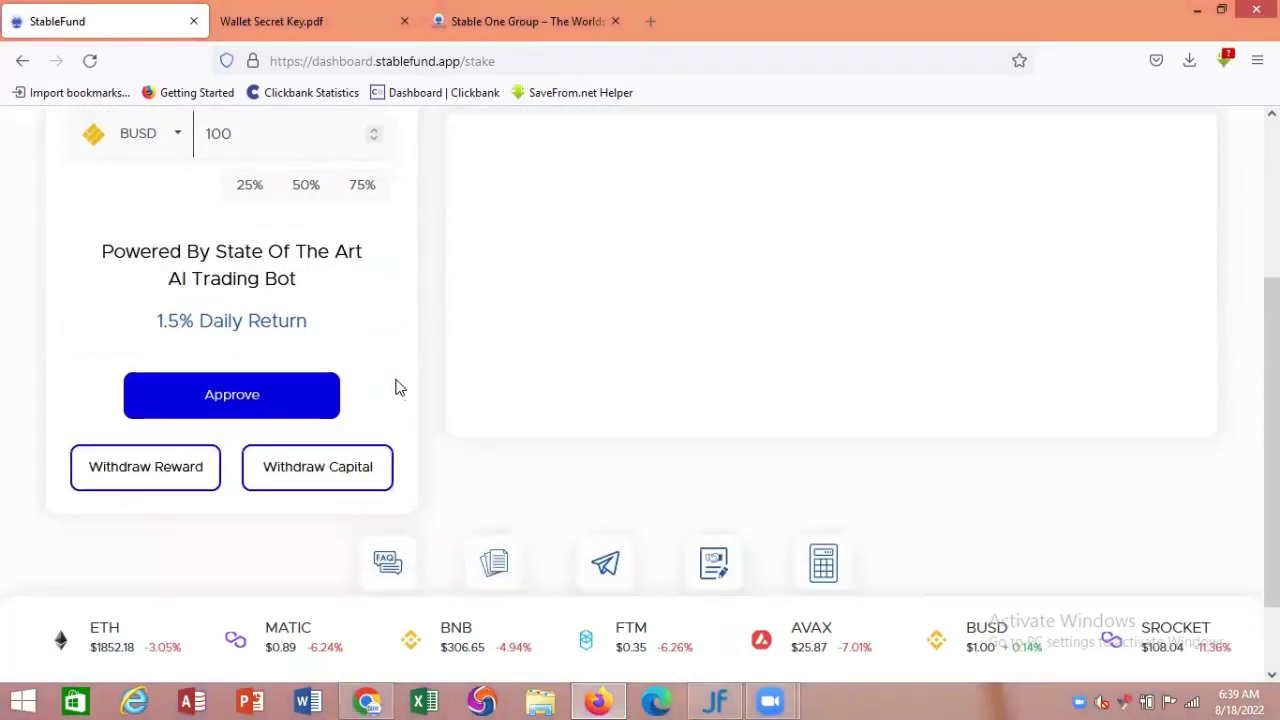
scroll(400, 390, "down", 1)
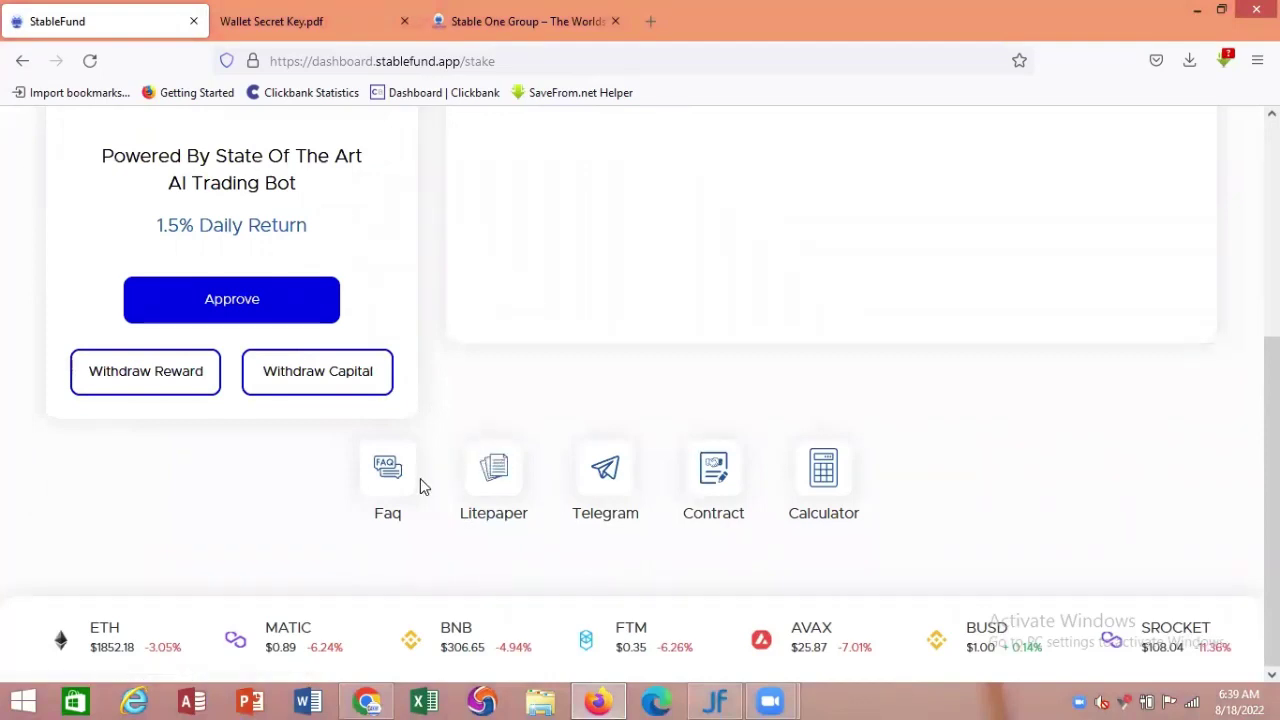
left_click(499, 490)
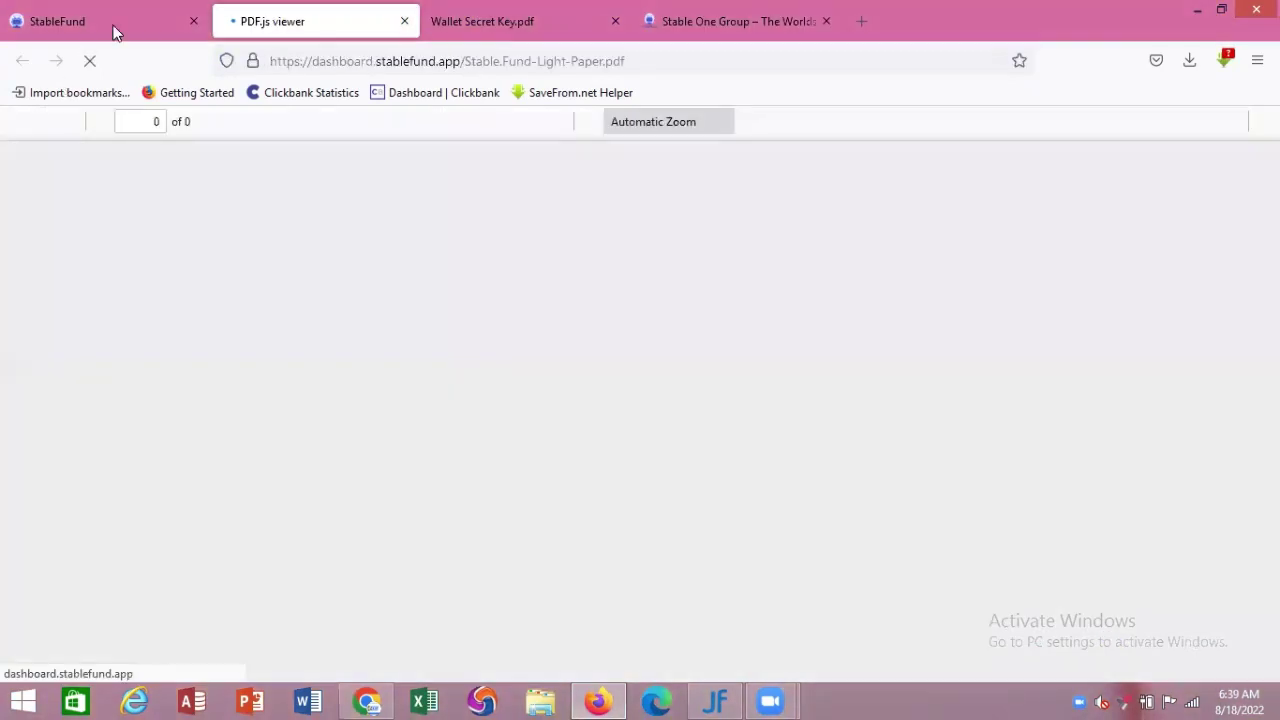
Read the litepaper PDF from page 1 to the FAQ on page 6, then return to the stake page.
left_click(114, 30)
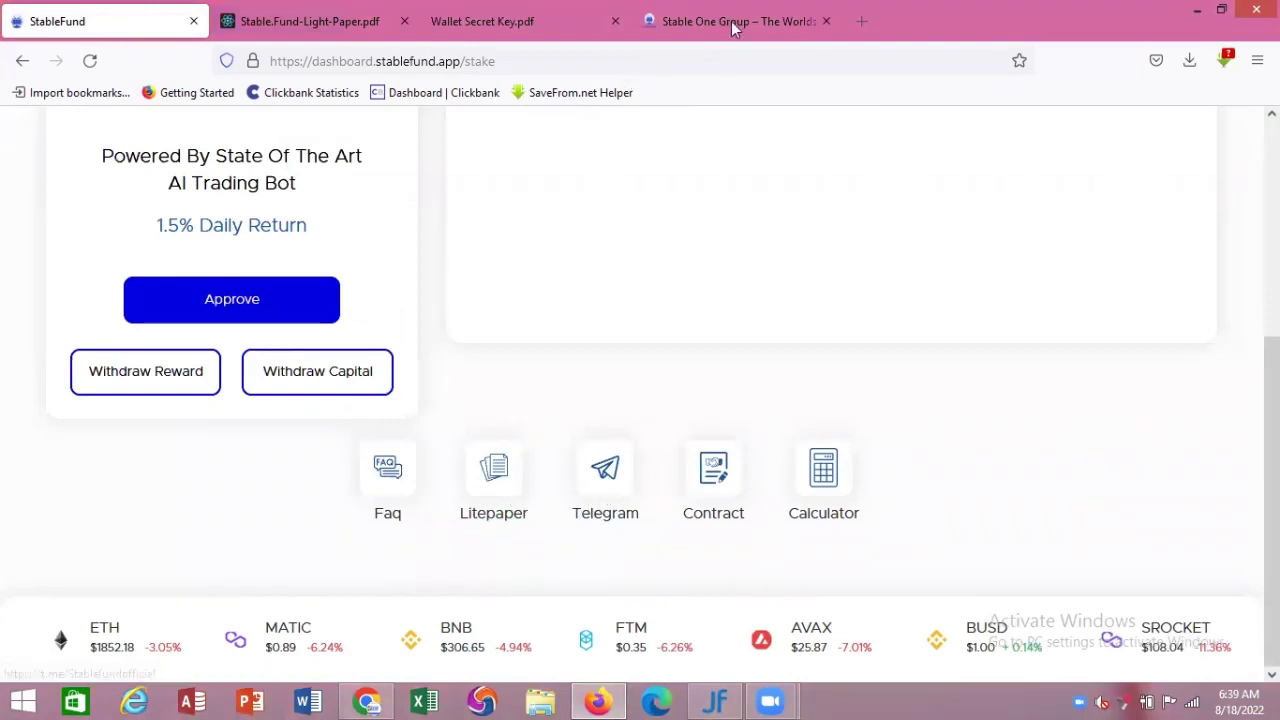
left_click(310, 21)
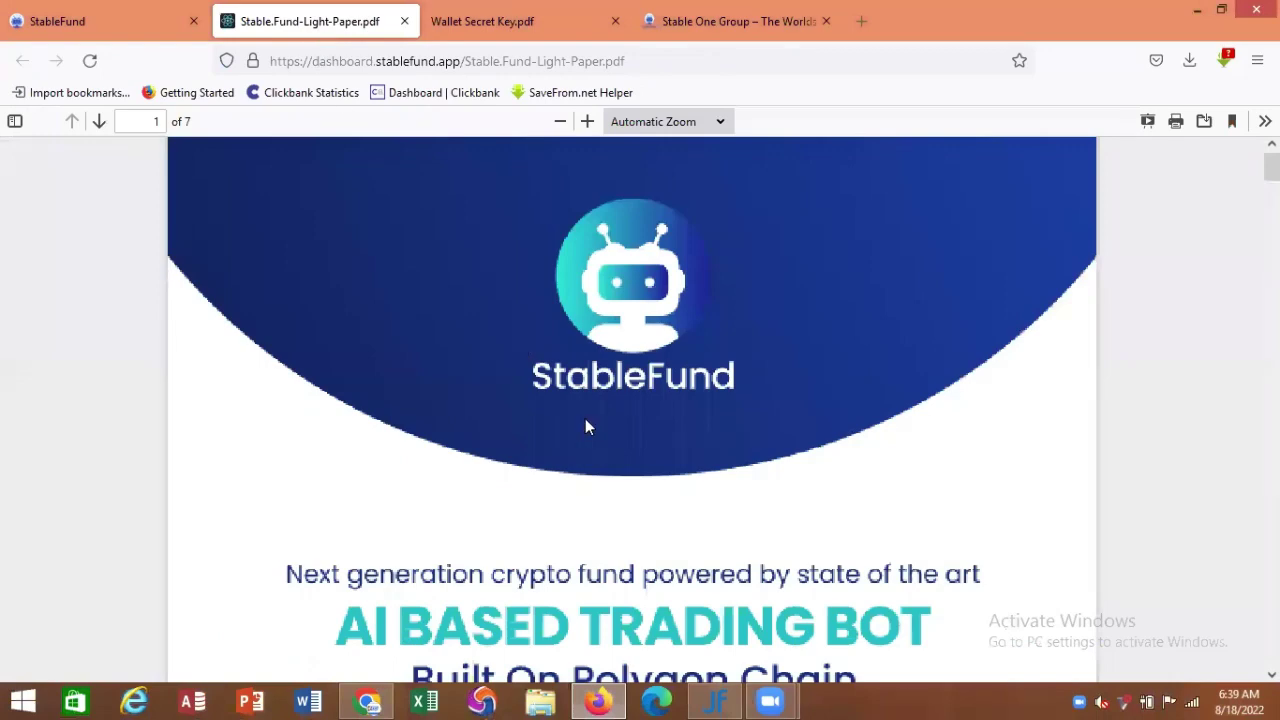
scroll(586, 420, "down", 10)
scroll(585, 424, "down", 10)
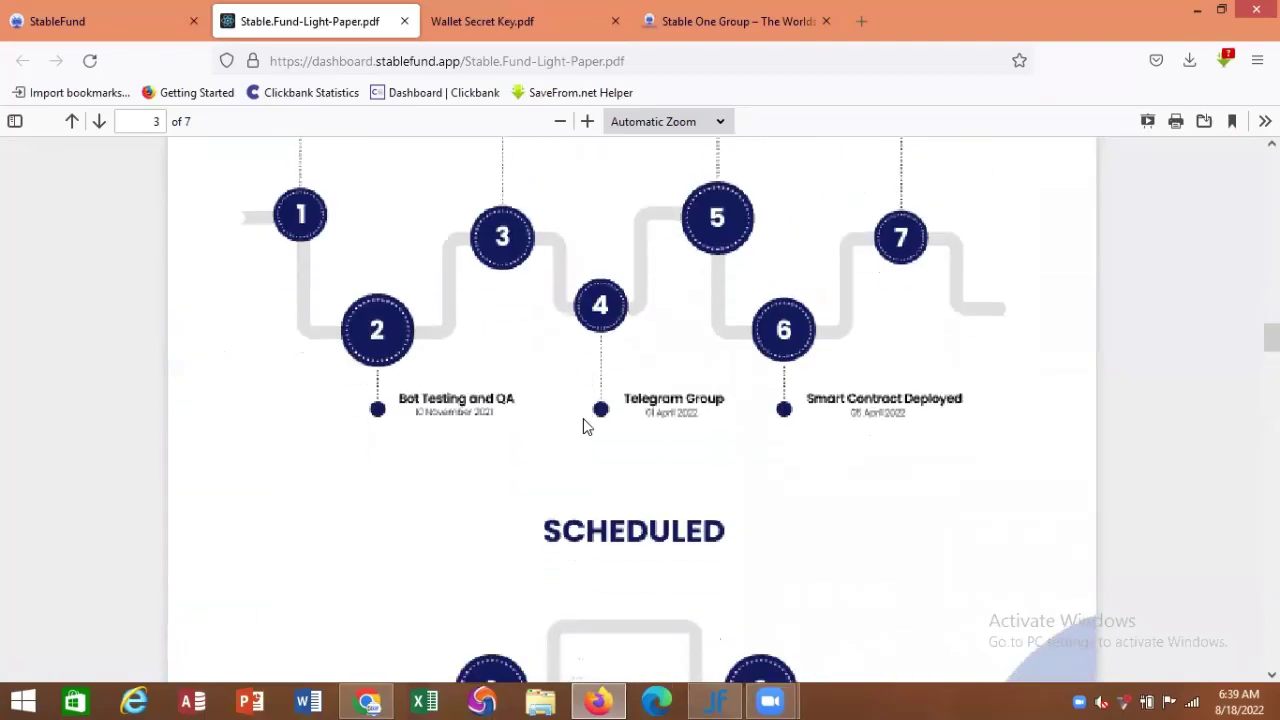
scroll(585, 425, "down", 5)
scroll(584, 428, "down", 5)
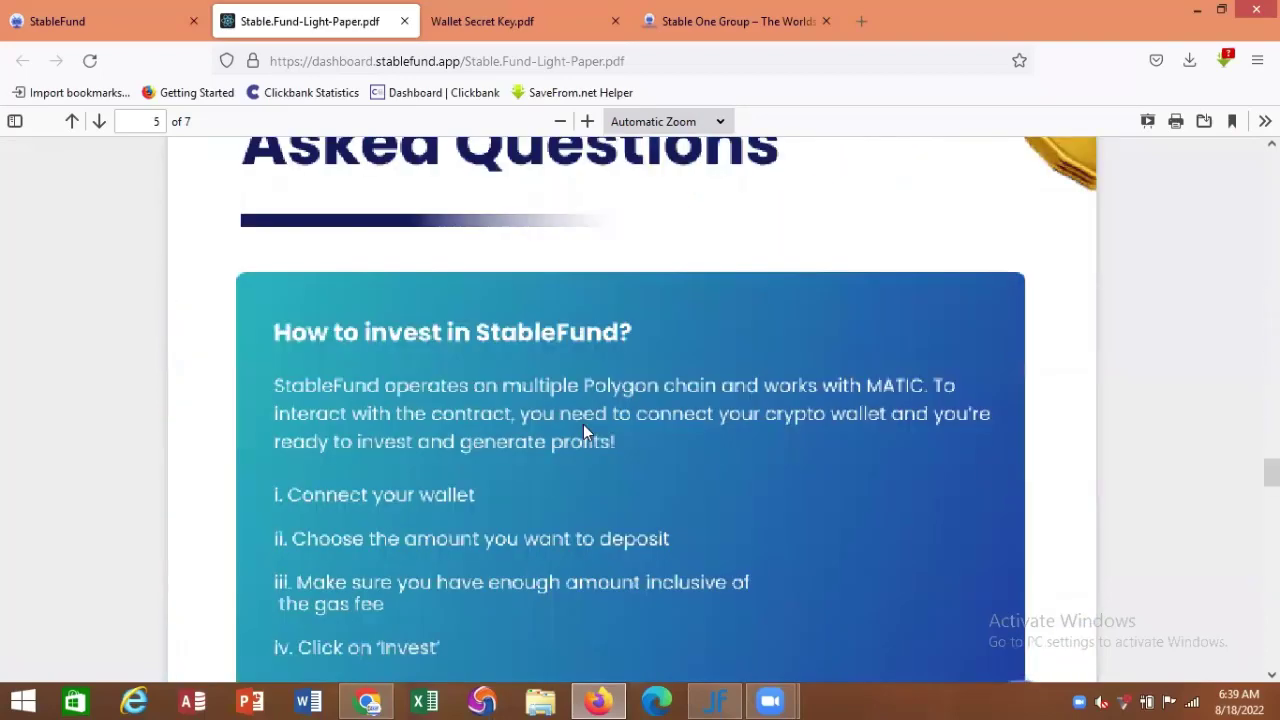
scroll(585, 436, "down", 3)
scroll(587, 446, "down", 4)
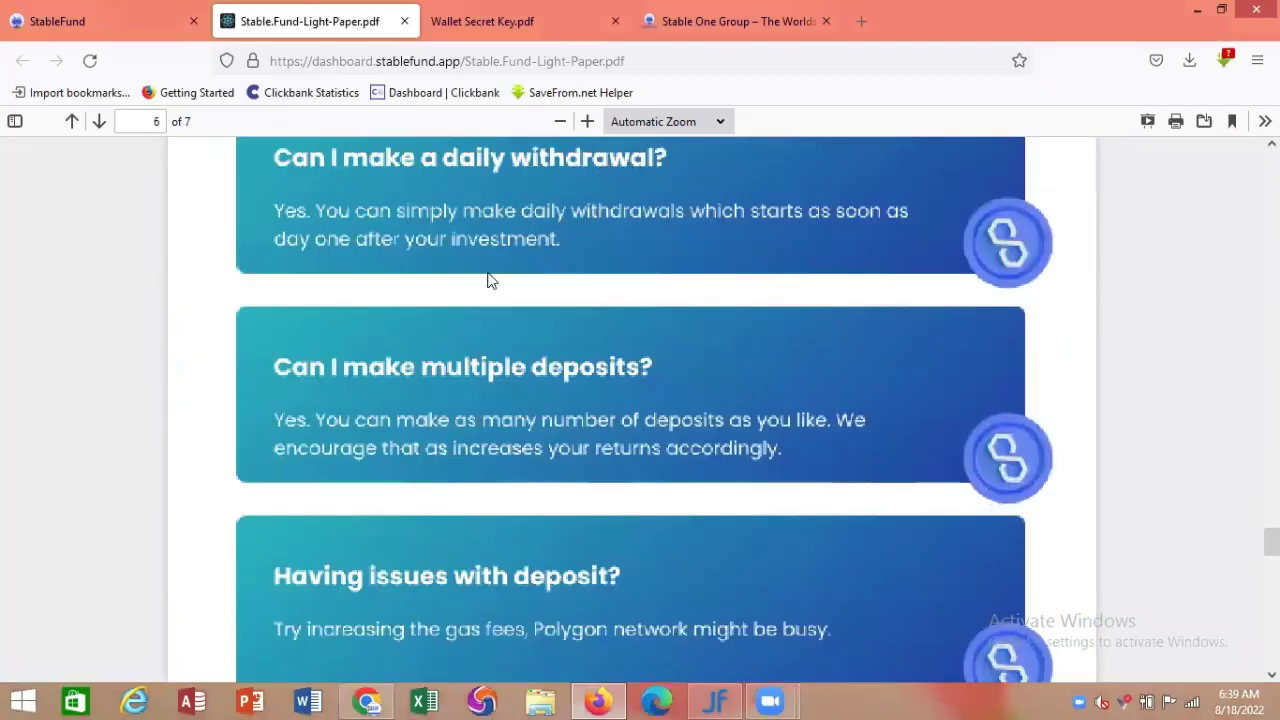
left_click(130, 30)
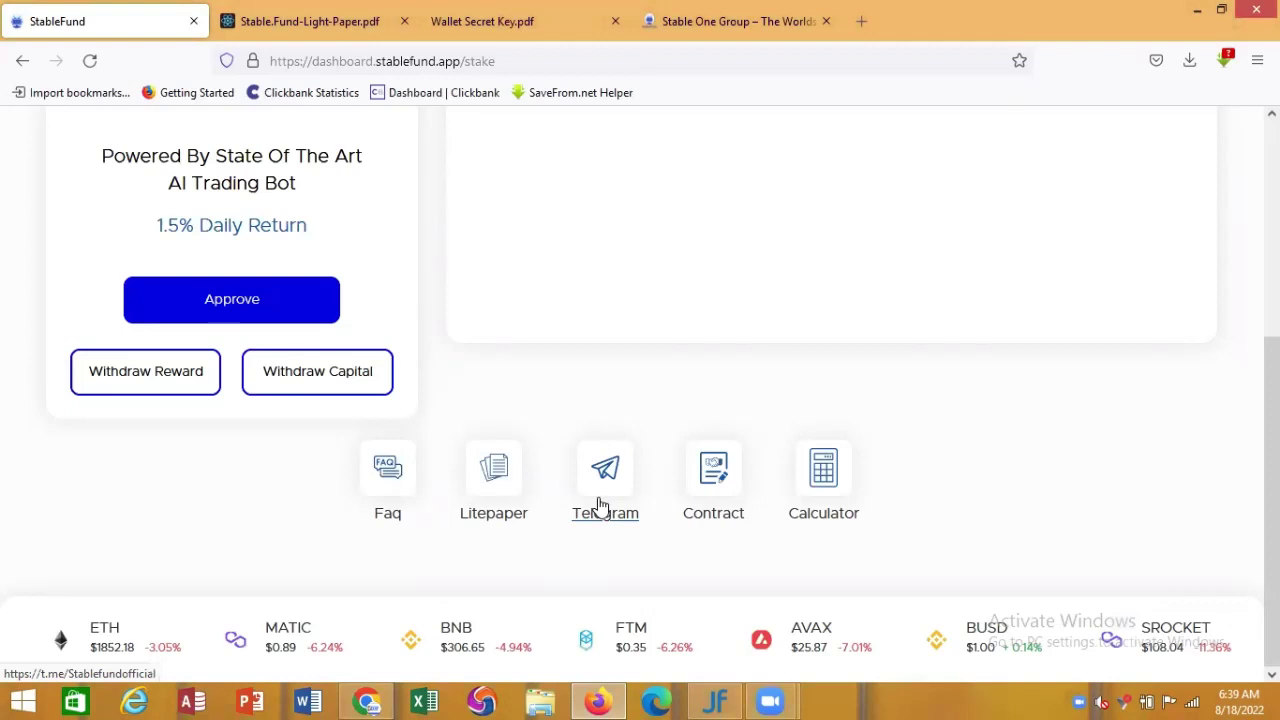
Open the StableFund staking contract on BscScan and scroll down to its 131,199 transactions.
left_click(719, 492)
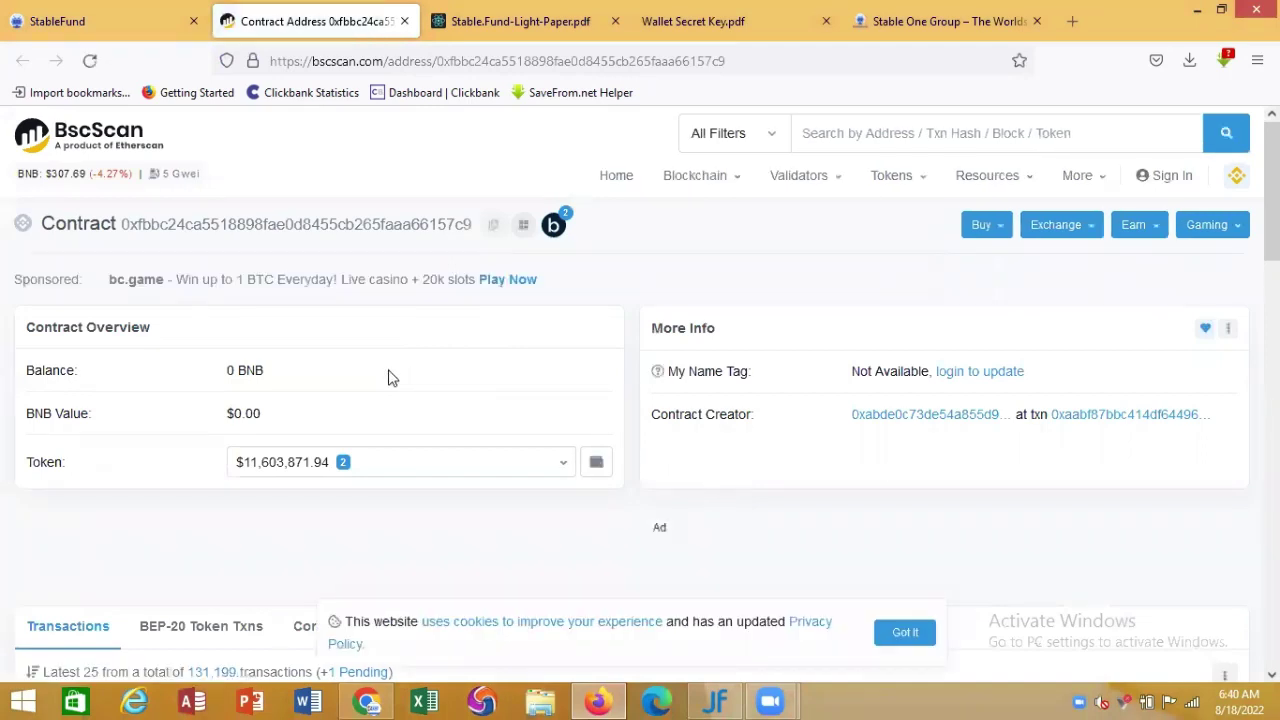
scroll(389, 378, "down", 1)
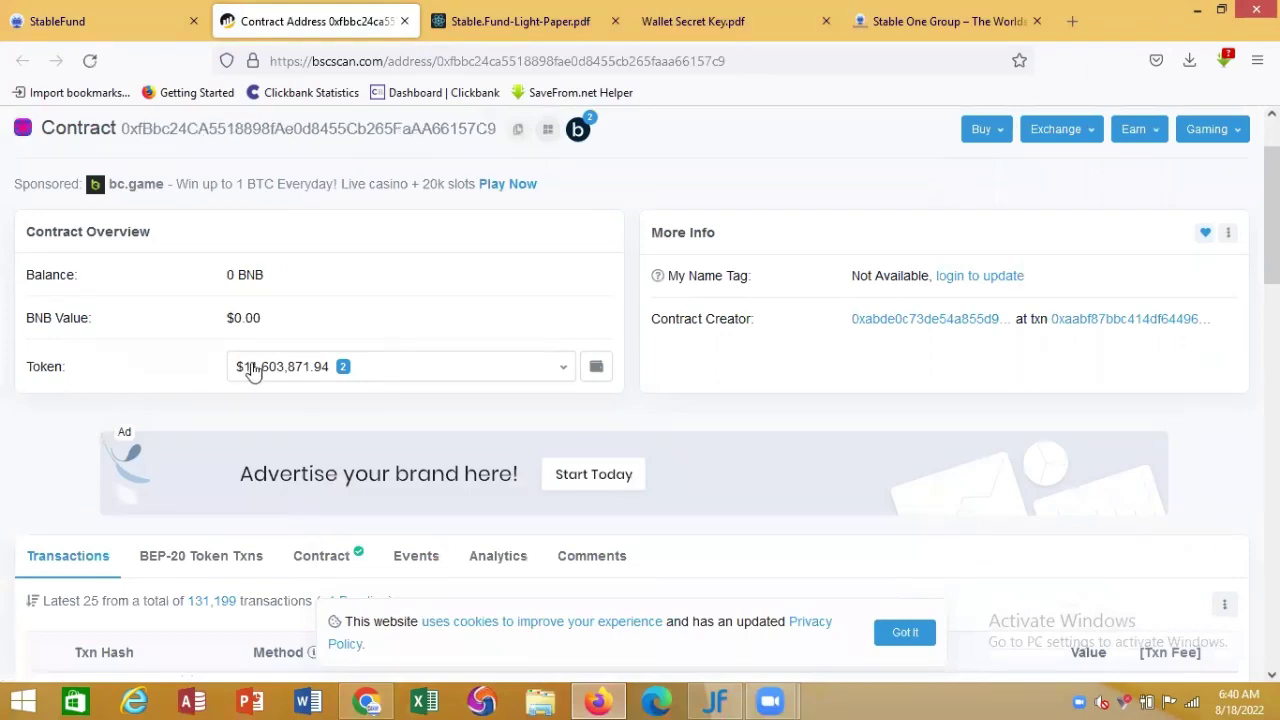
scroll(283, 392, "down", 4)
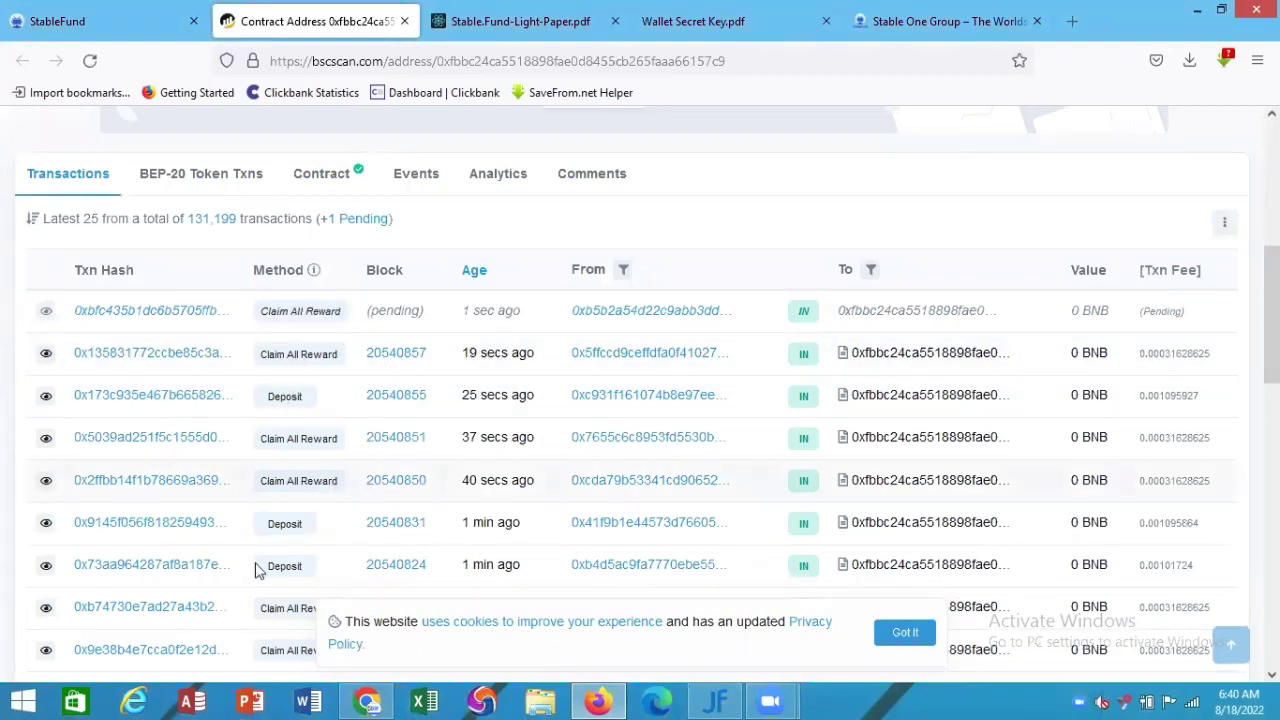
scroll(490, 414, "down", 1)
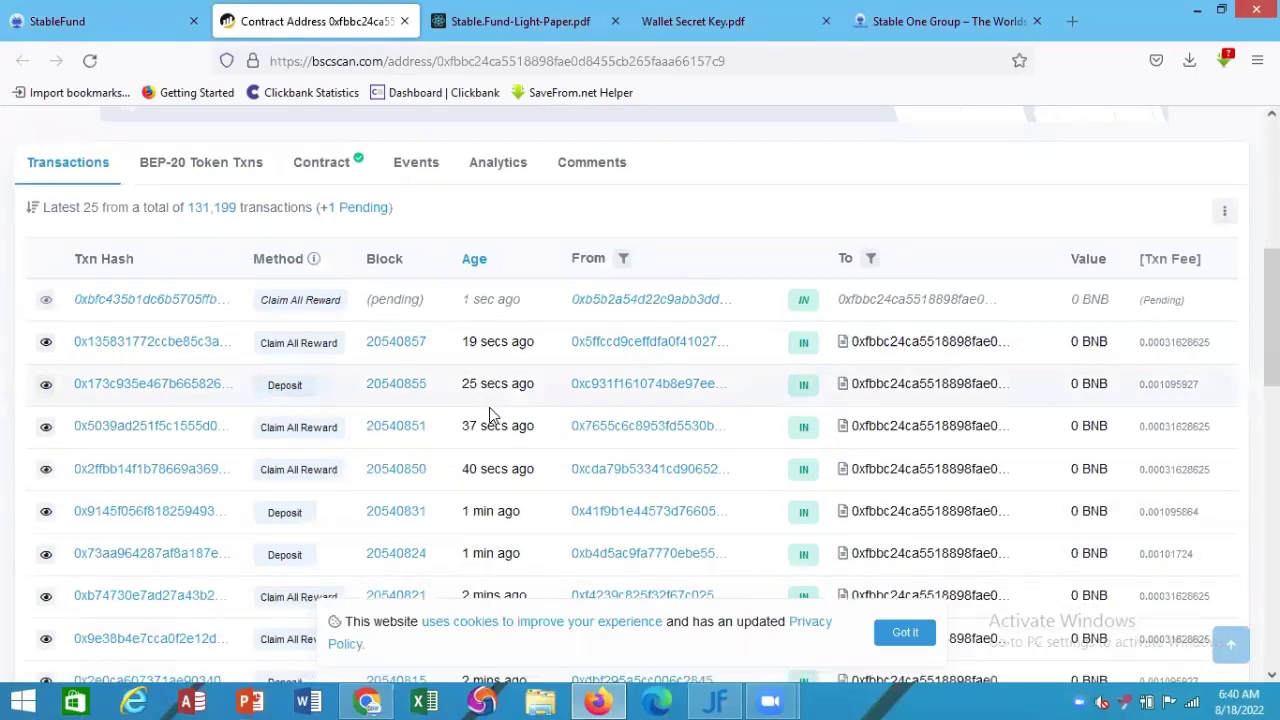
scroll(489, 412, "down", 6)
scroll(490, 414, "up", 8)
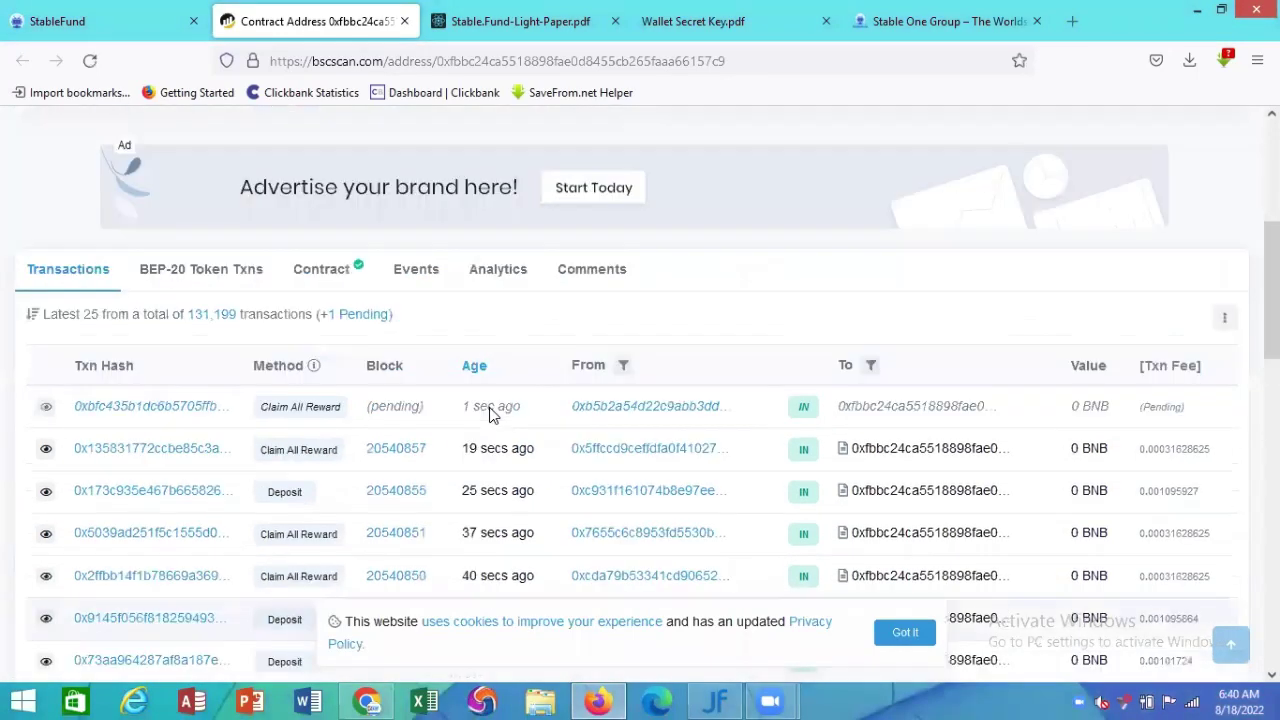